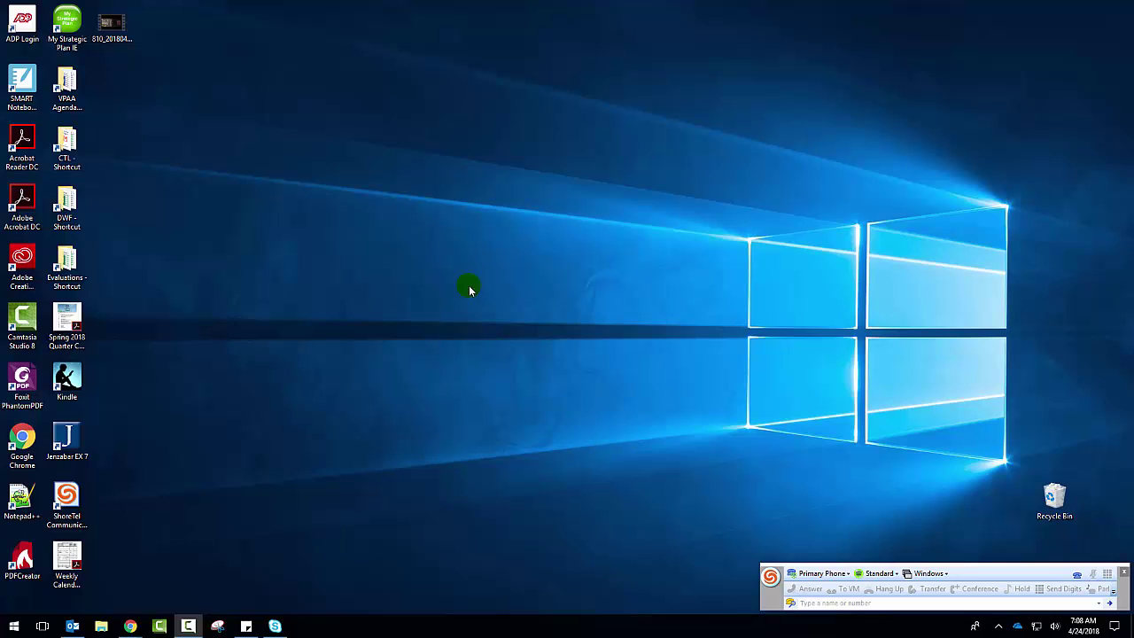
Step: Open the Skype for Business window from the notification area and bring up its Options dialog
{"action": "left_click", "coordinate": [998, 627]}
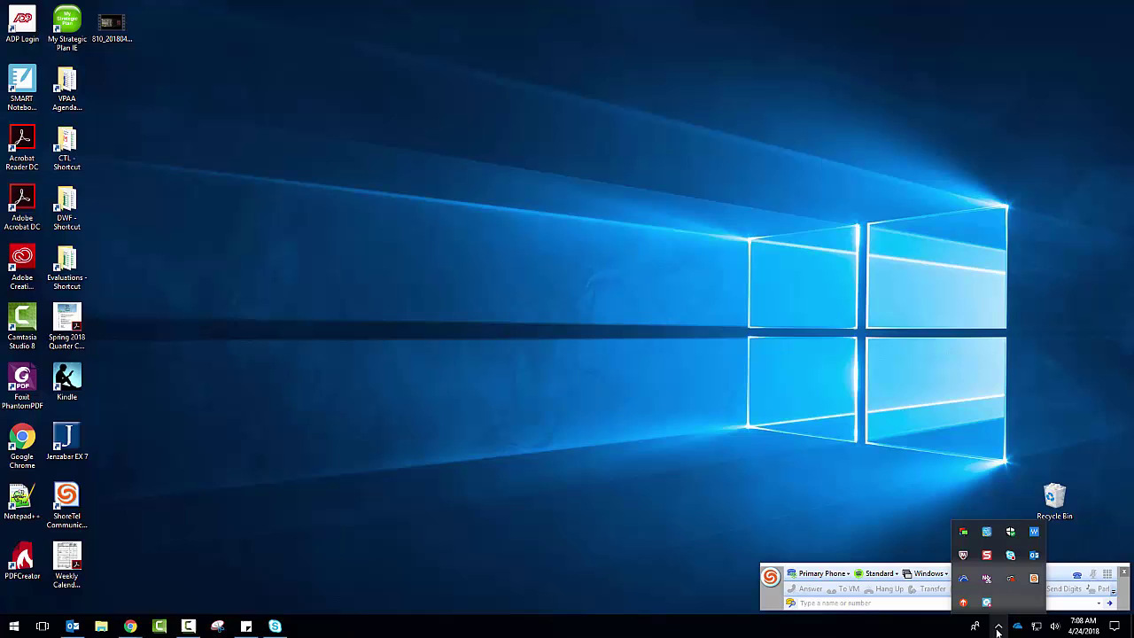
{"action": "right_click", "coordinate": [1010, 556]}
{"action": "left_click", "coordinate": [1009, 555]}
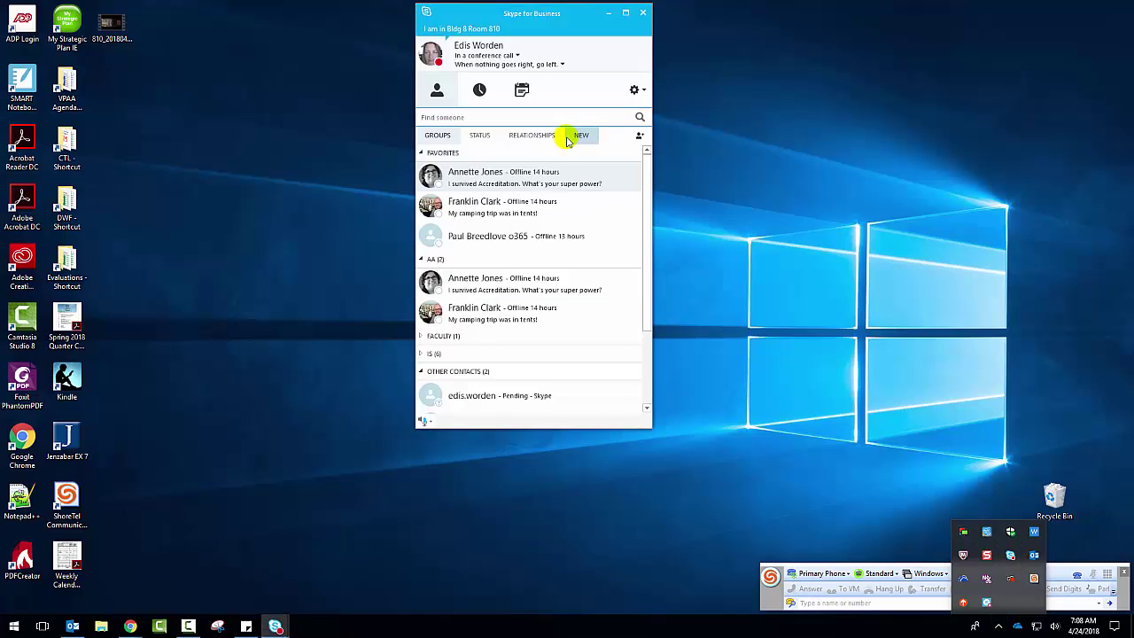
{"action": "left_click", "coordinate": [617, 101]}
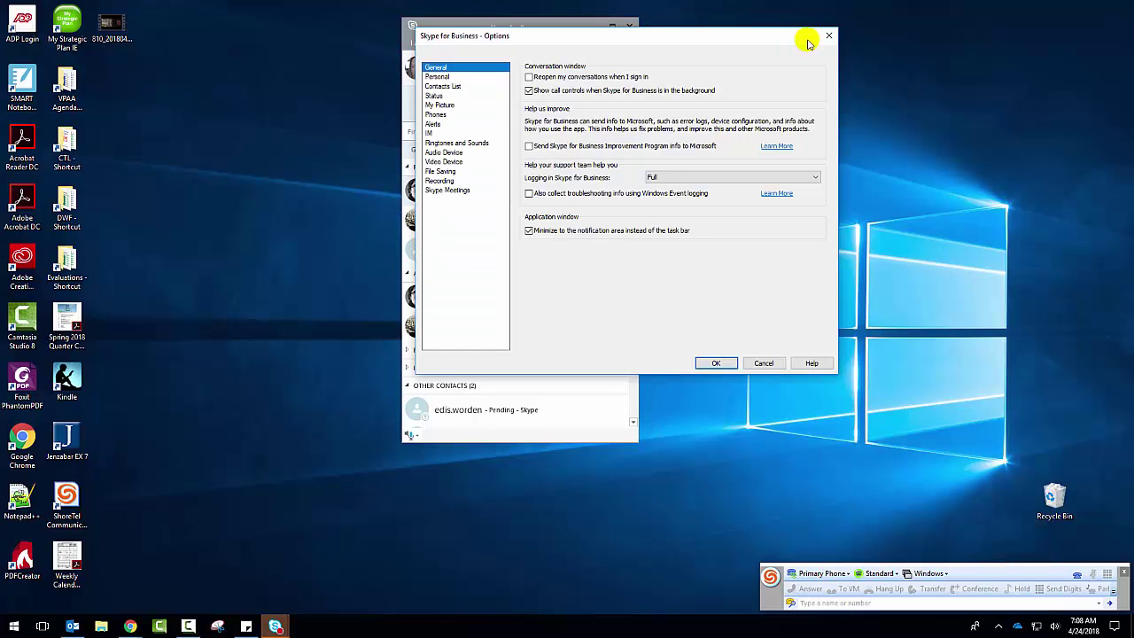
Step: Close the Options dialog, show the Tools commands, and reopen Options on the General page
{"action": "left_click", "coordinate": [831, 36]}
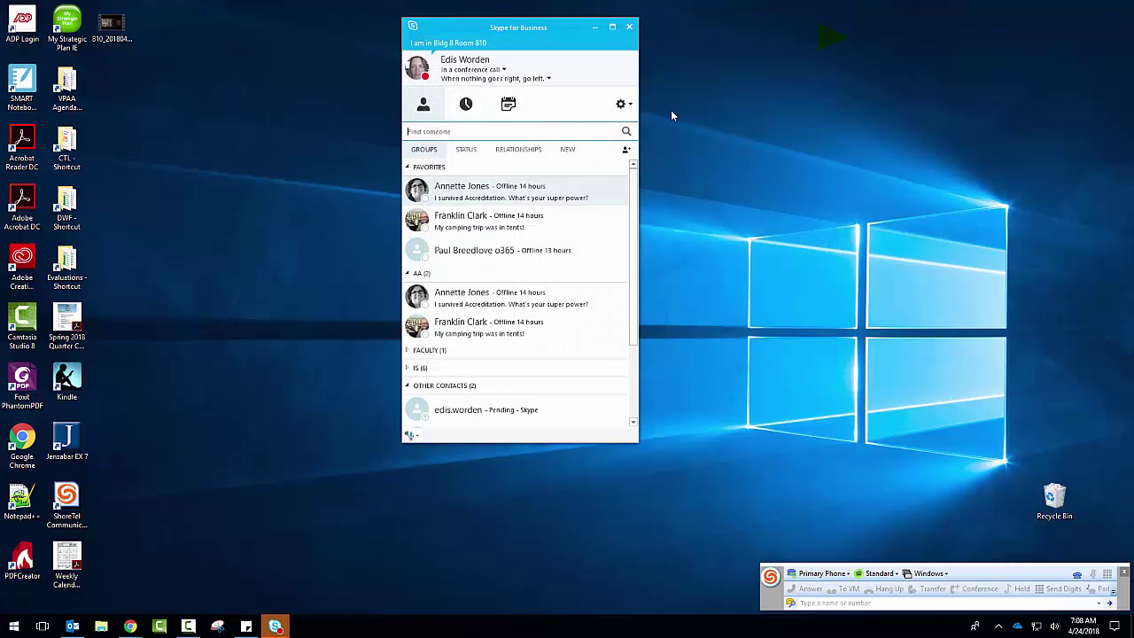
{"action": "left_click", "coordinate": [626, 104]}
{"action": "mouse_move", "coordinate": [645, 146]}
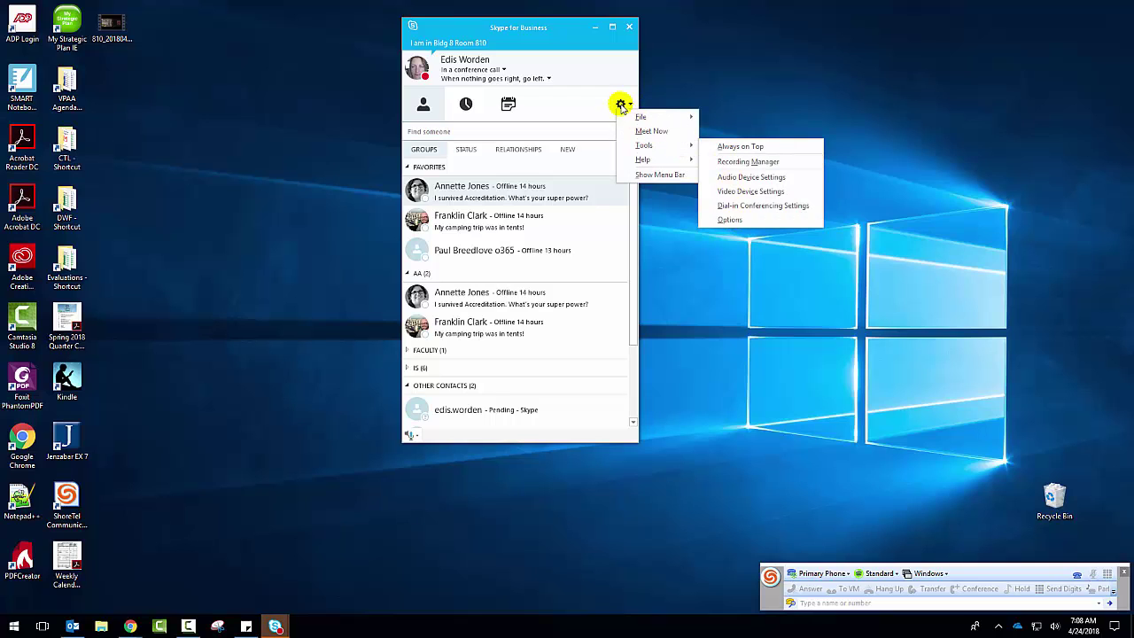
{"action": "left_click", "coordinate": [617, 103]}
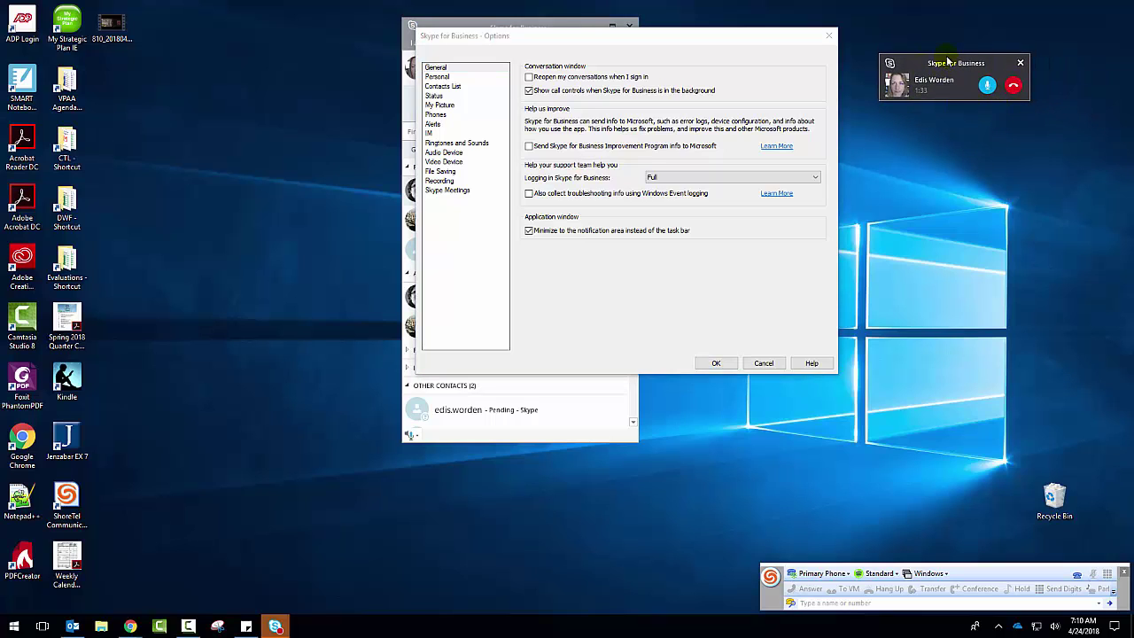
Step: Move the floating call controls clear of the Options dialog and end the active call from them
{"action": "left_click_drag", "start_coordinate": [913, 80], "coordinate": [1019, 16]}
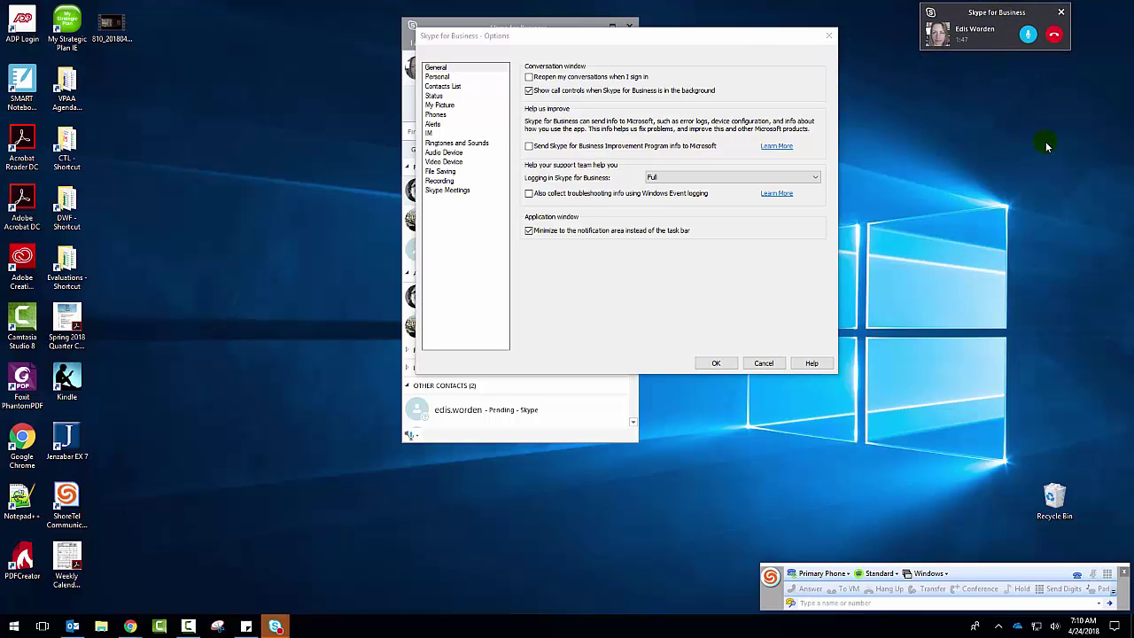
{"action": "mouse_move", "coordinate": [135, 631]}
{"action": "left_click", "coordinate": [1052, 37]}
{"action": "left_click", "coordinate": [170, 204]}
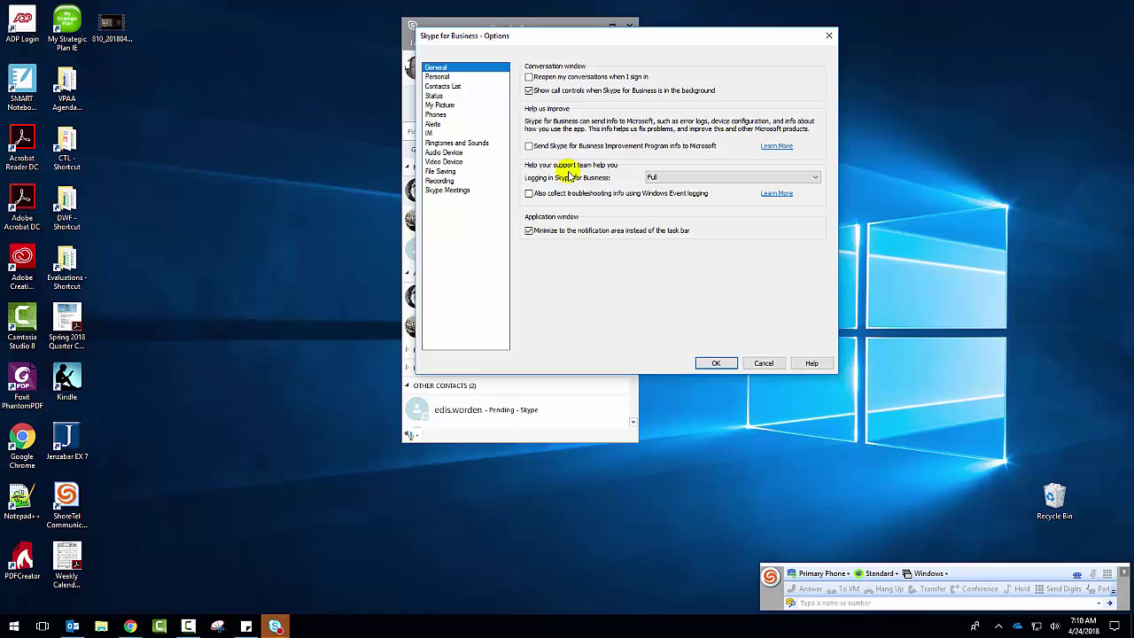
Step: Examine the available levels for Logging in Skype for Business in the General options without choosing a different one
{"action": "left_click", "coordinate": [684, 179]}
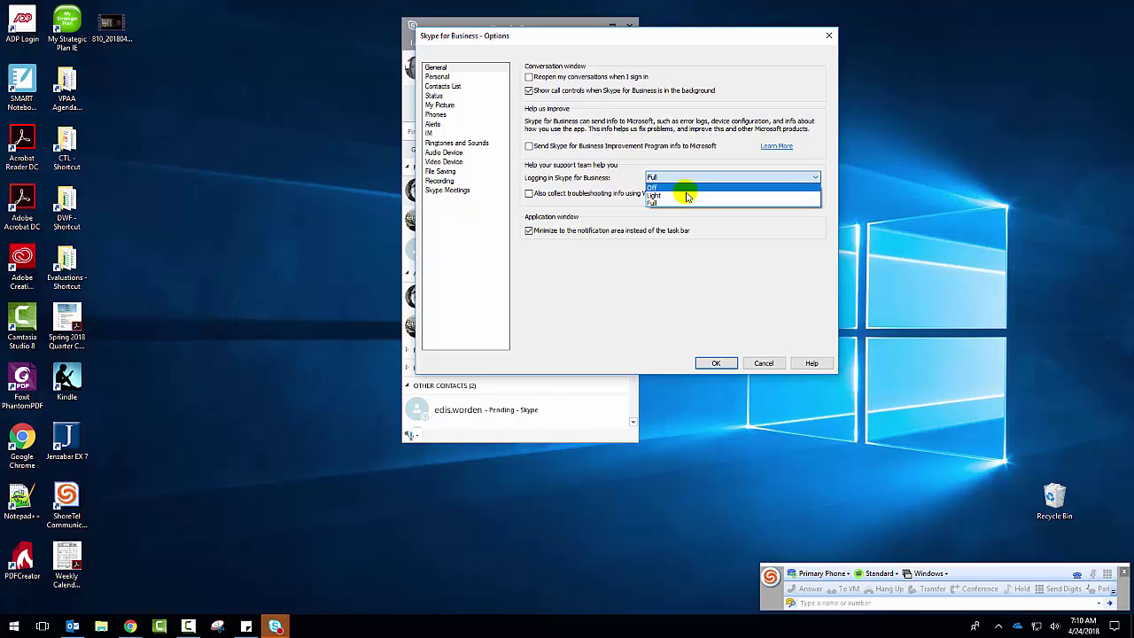
{"action": "left_click", "coordinate": [722, 223]}
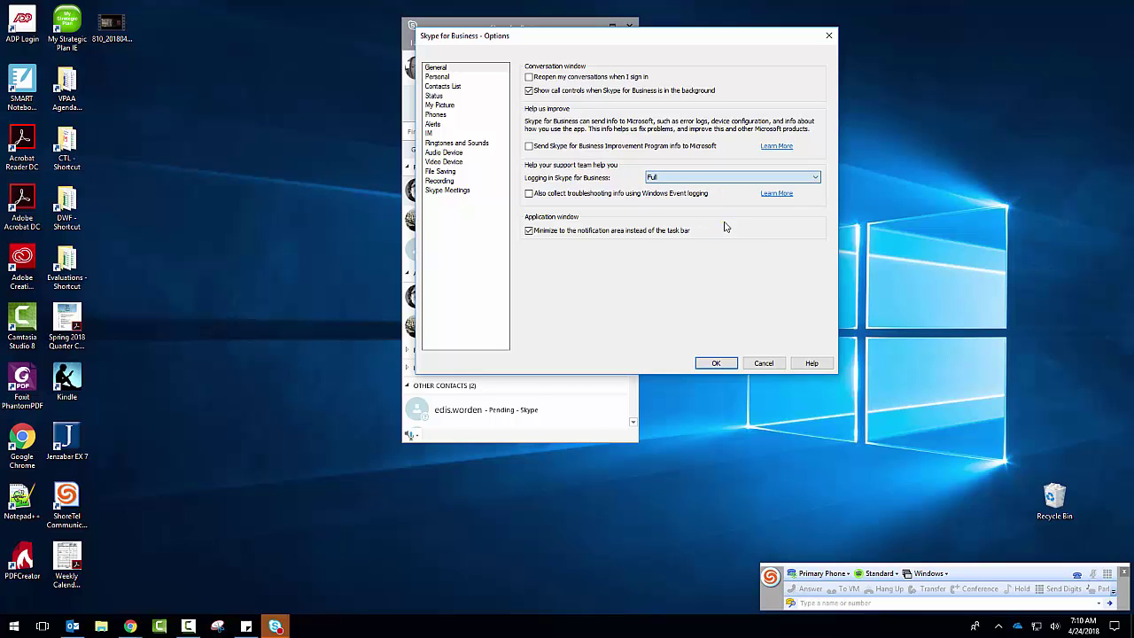
{"action": "left_click", "coordinate": [716, 177]}
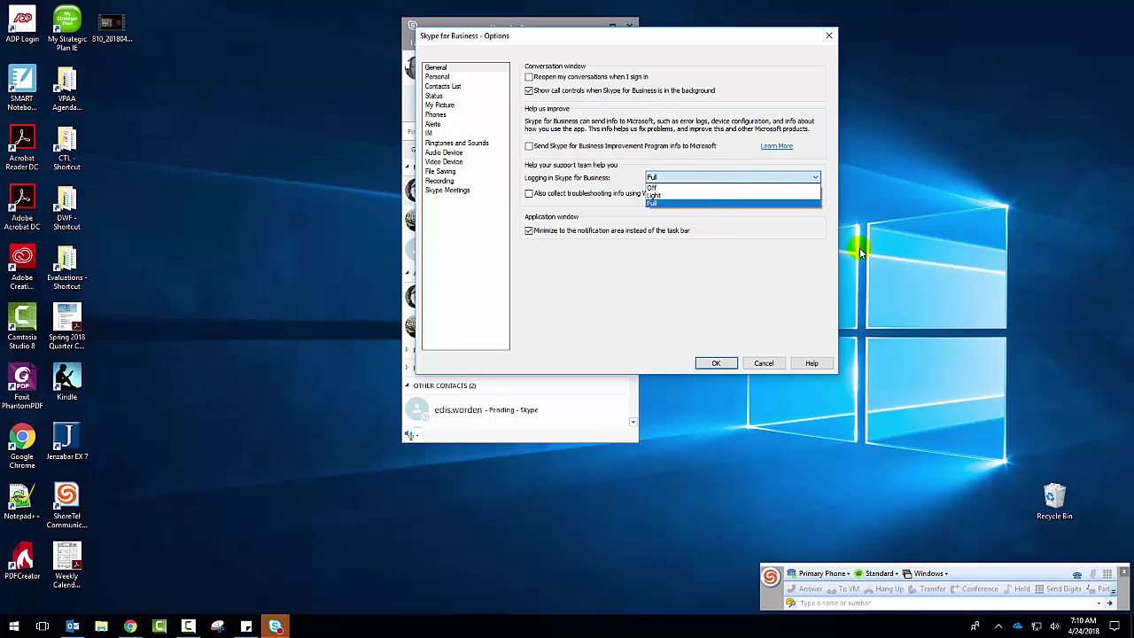
{"action": "left_click", "coordinate": [791, 295]}
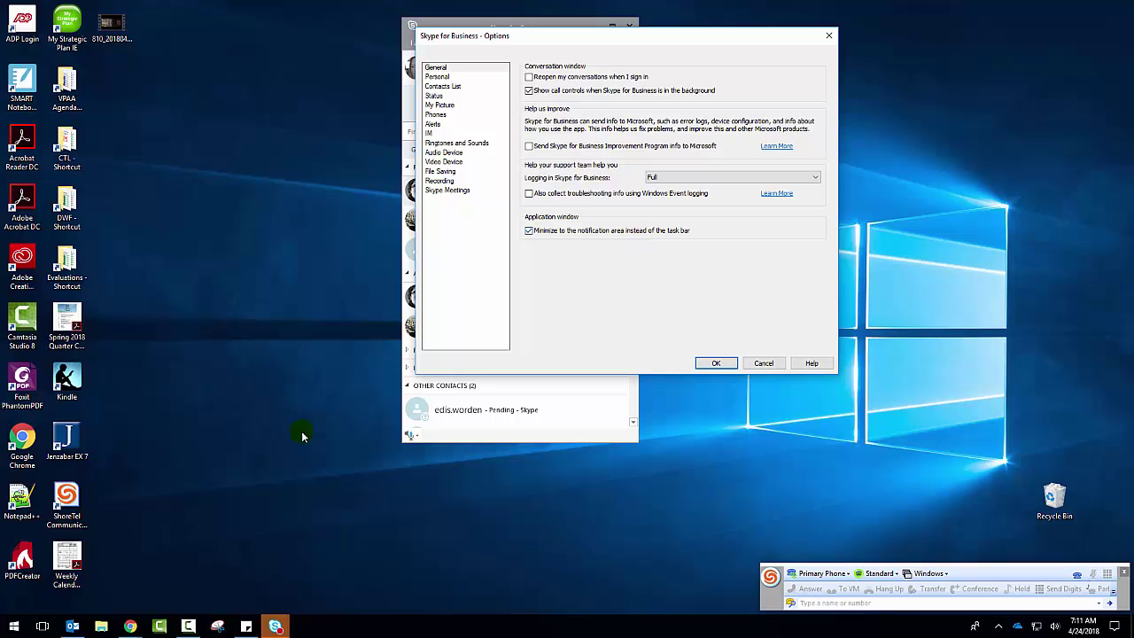
Step: Close the extra one-participant conversation window and show the Personal options with the account's sign-in address
{"action": "mouse_move", "coordinate": [275, 626]}
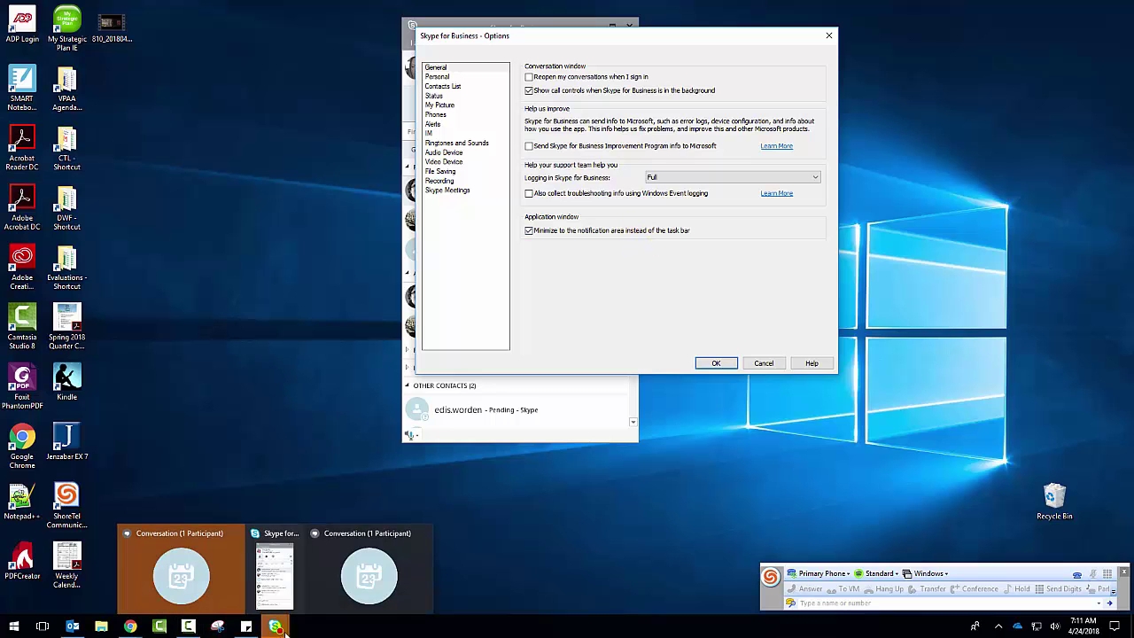
{"action": "left_click", "coordinate": [421, 533]}
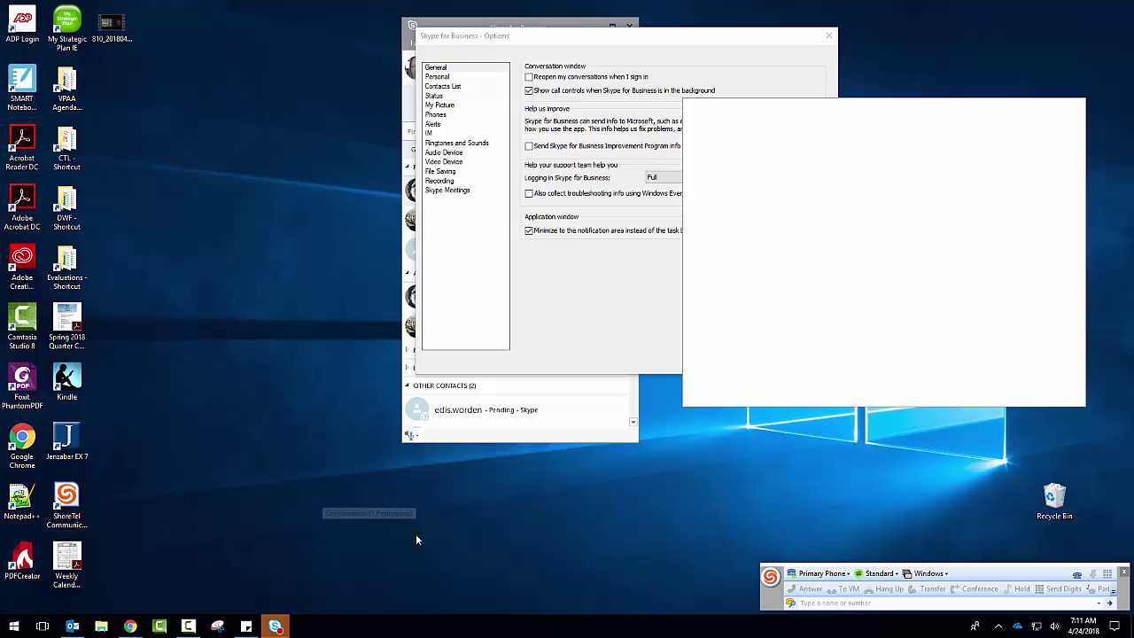
{"action": "left_click", "coordinate": [509, 77]}
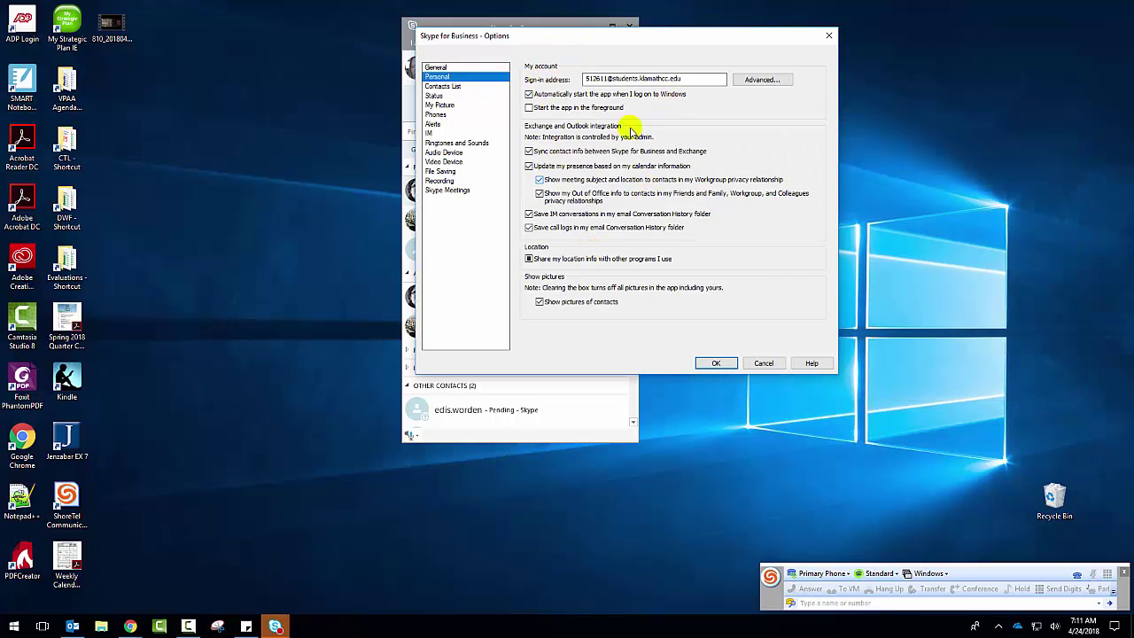
{"action": "left_click", "coordinate": [623, 79]}
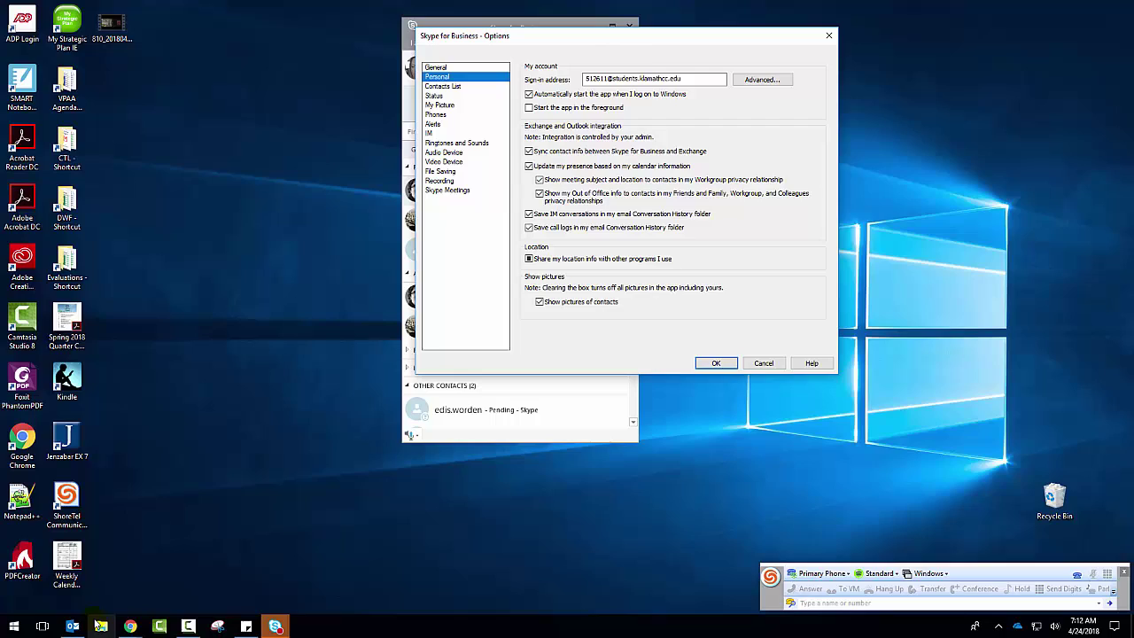
Step: Switch to Outlook, locate the Conversation History folder under the student account, and return to the Skype for Business options
{"action": "left_click", "coordinate": [75, 626]}
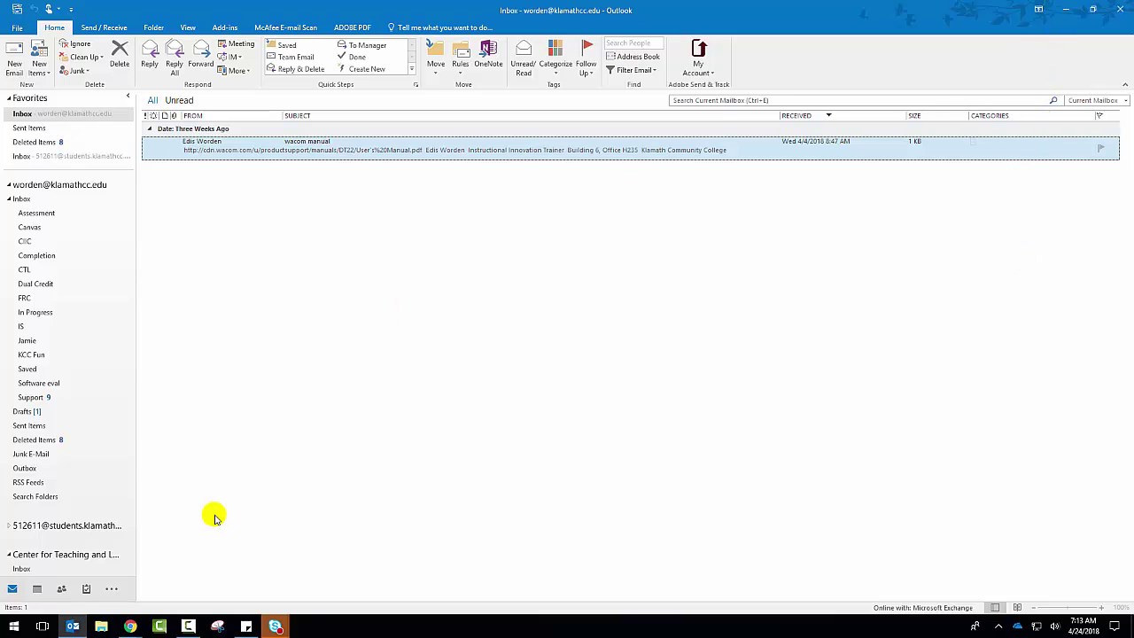
{"action": "left_click", "coordinate": [1065, 9]}
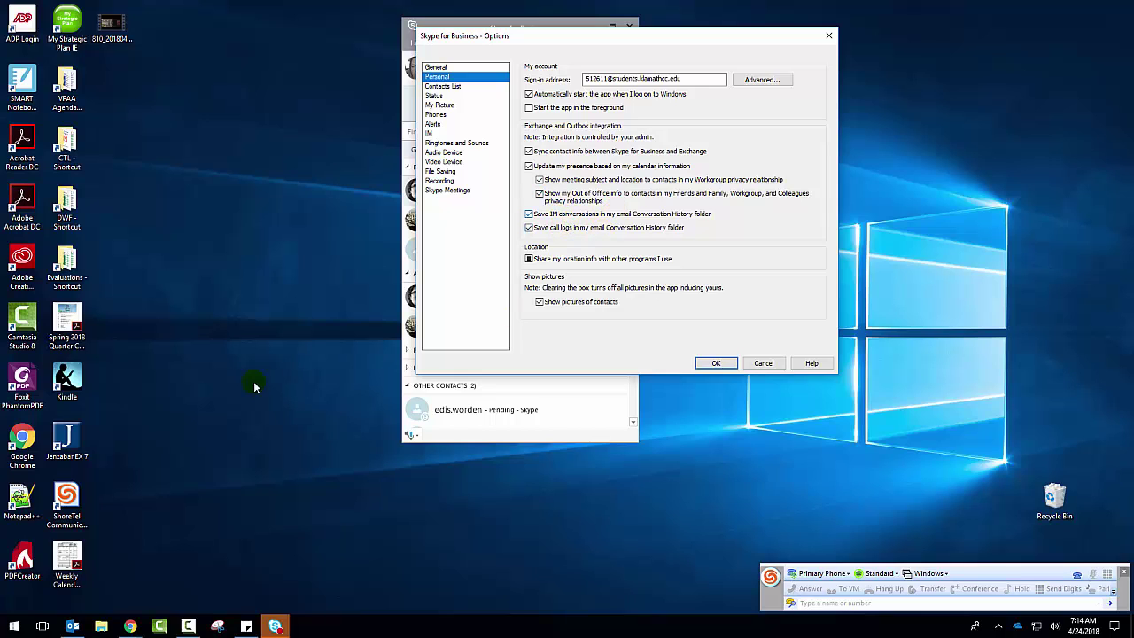
{"action": "left_click", "coordinate": [74, 626]}
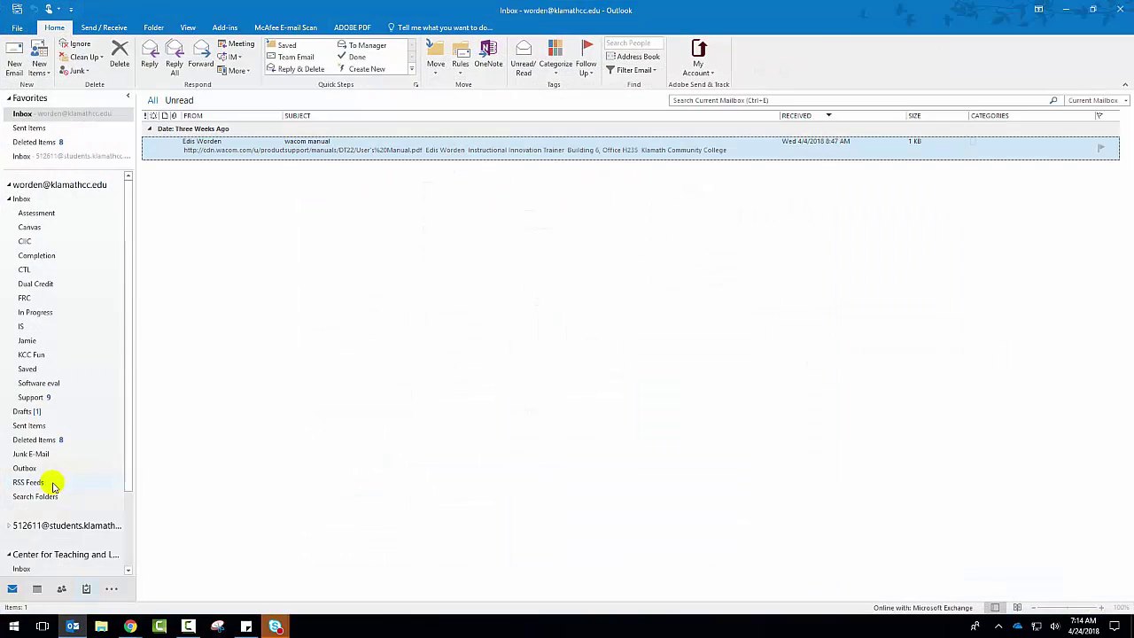
{"action": "scroll", "coordinate": [45, 485], "scroll_direction": "down", "scroll_amount": 3}
{"action": "left_click", "coordinate": [9, 429]}
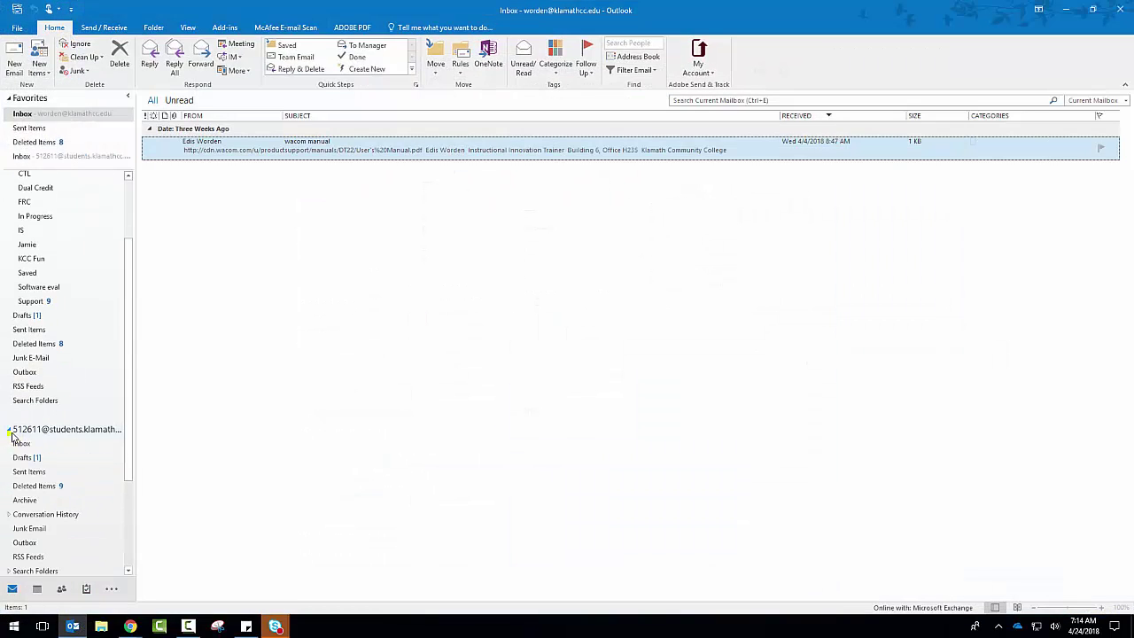
{"action": "scroll", "coordinate": [76, 432], "scroll_direction": "down", "scroll_amount": 3}
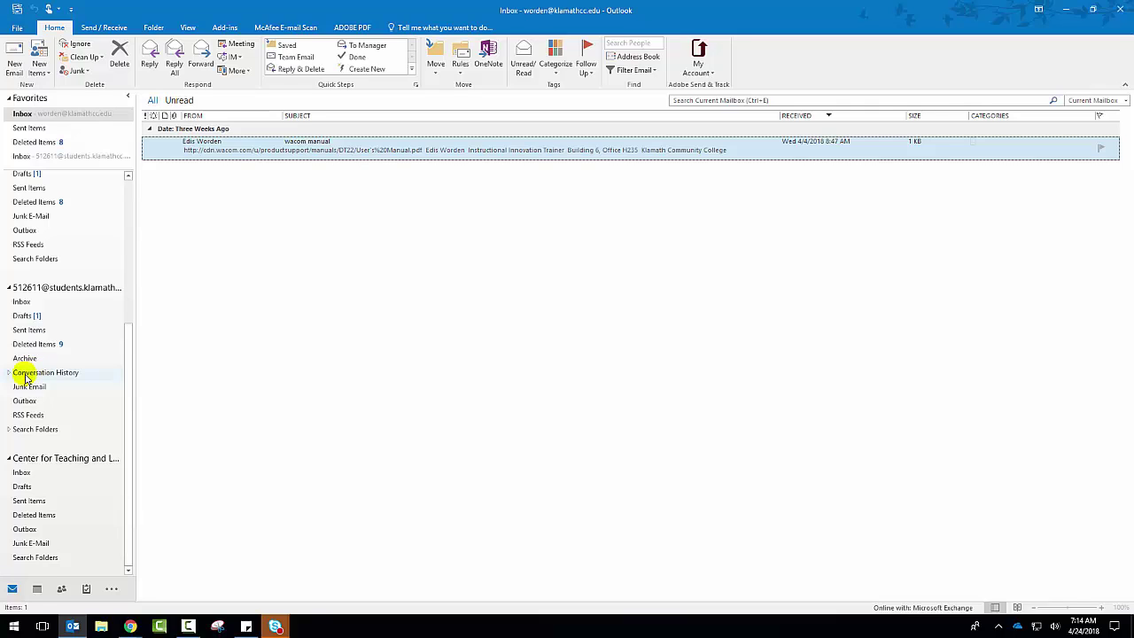
{"action": "left_click", "coordinate": [1066, 10]}
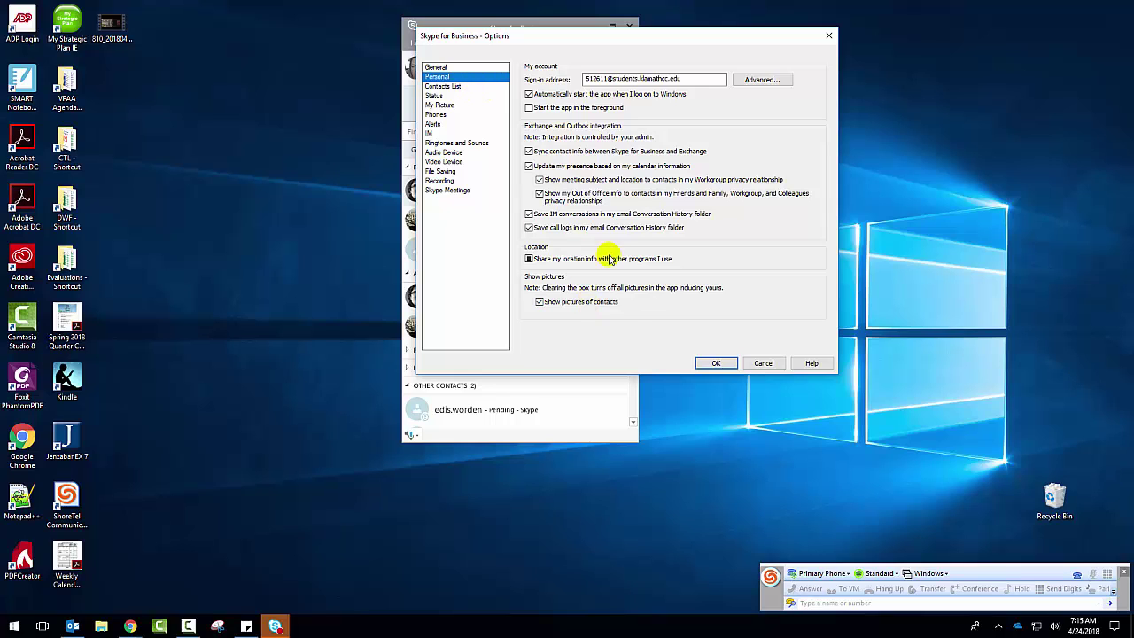
Step: Review the Contacts List, Status and My Picture options in turn
{"action": "left_click", "coordinate": [453, 87]}
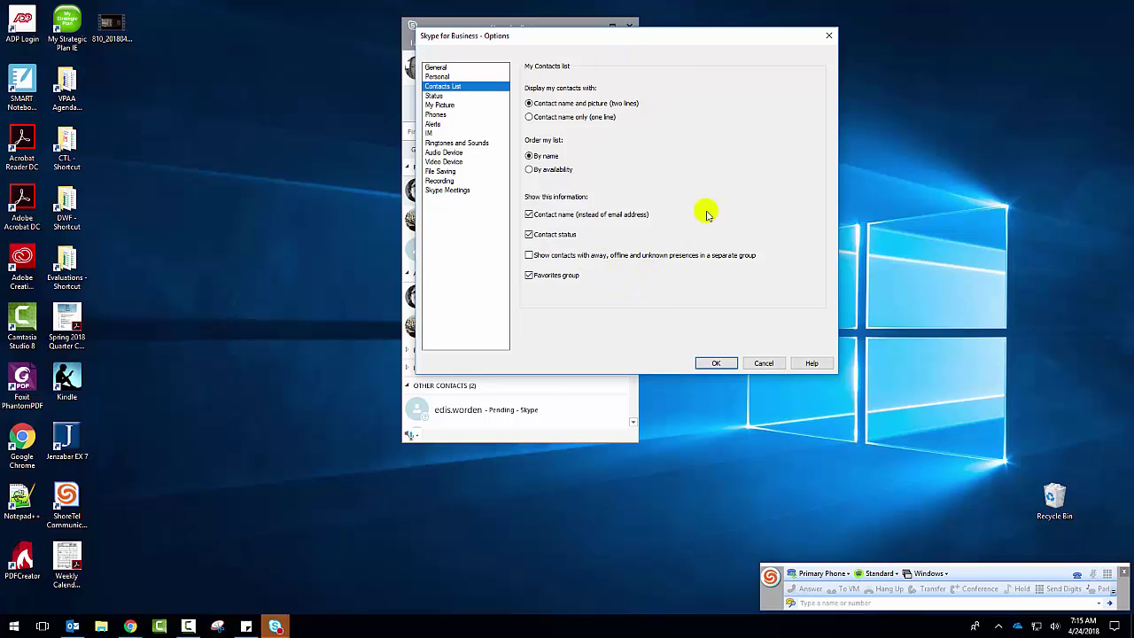
{"action": "key", "text": "Down"}
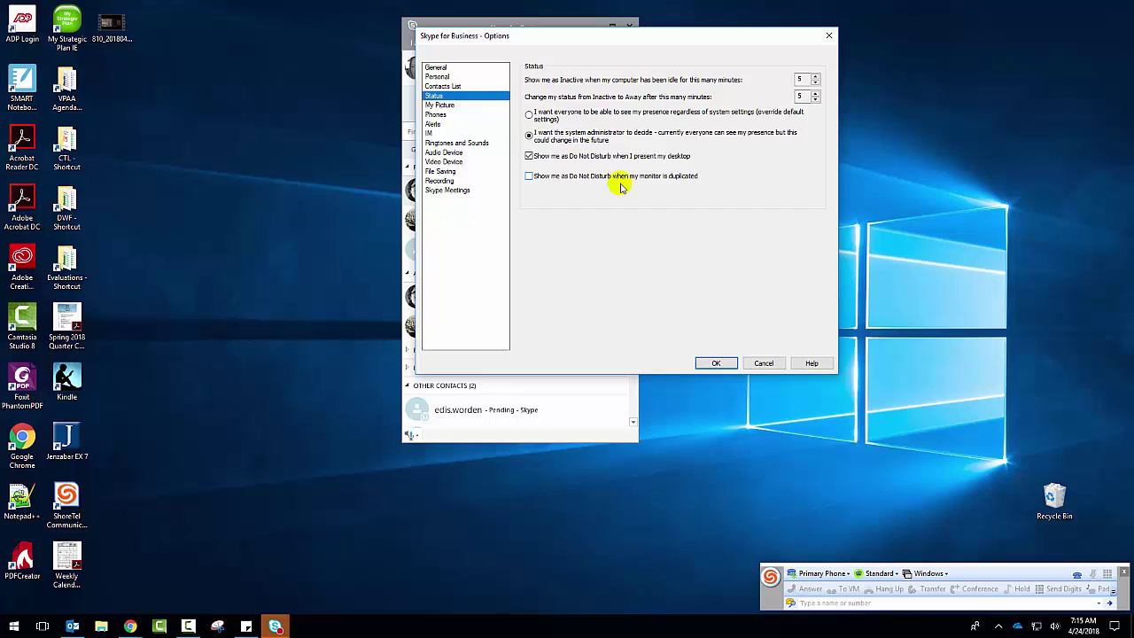
{"action": "left_click", "coordinate": [443, 105]}
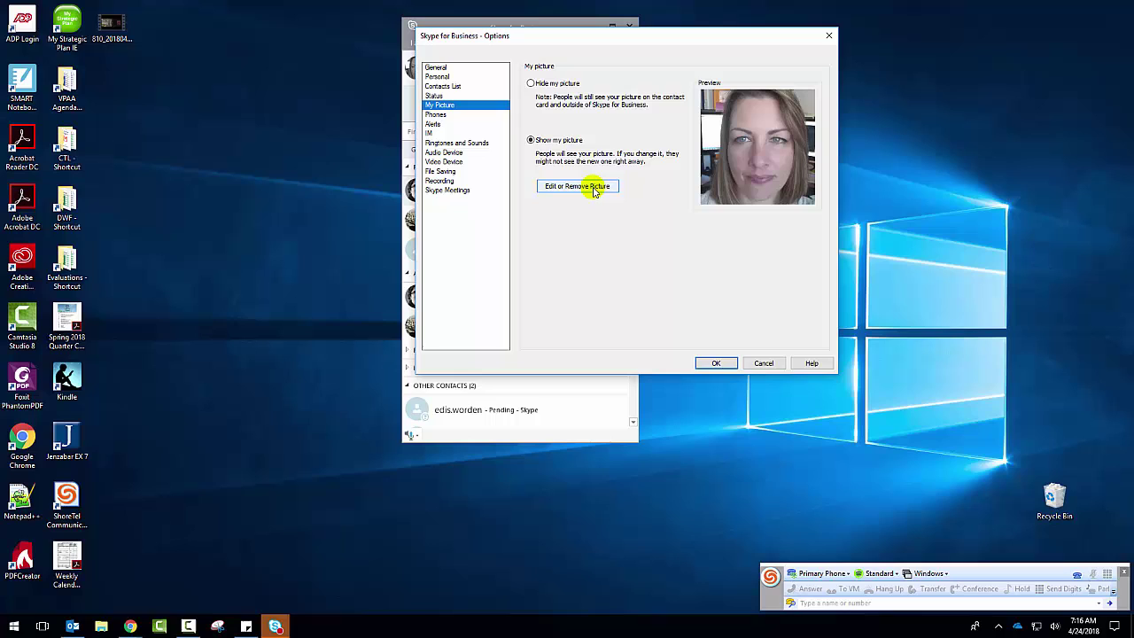
Step: Show the Phones options, view the mobile phone number entry, and dismiss it without adding a number
{"action": "left_click", "coordinate": [438, 115]}
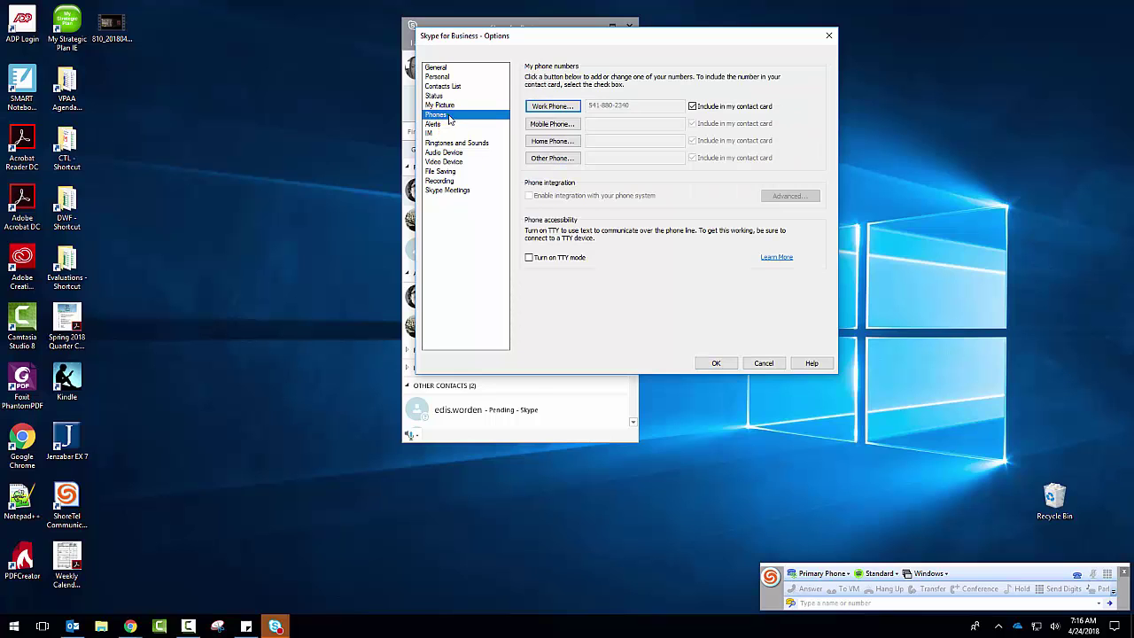
{"action": "left_click", "coordinate": [552, 123]}
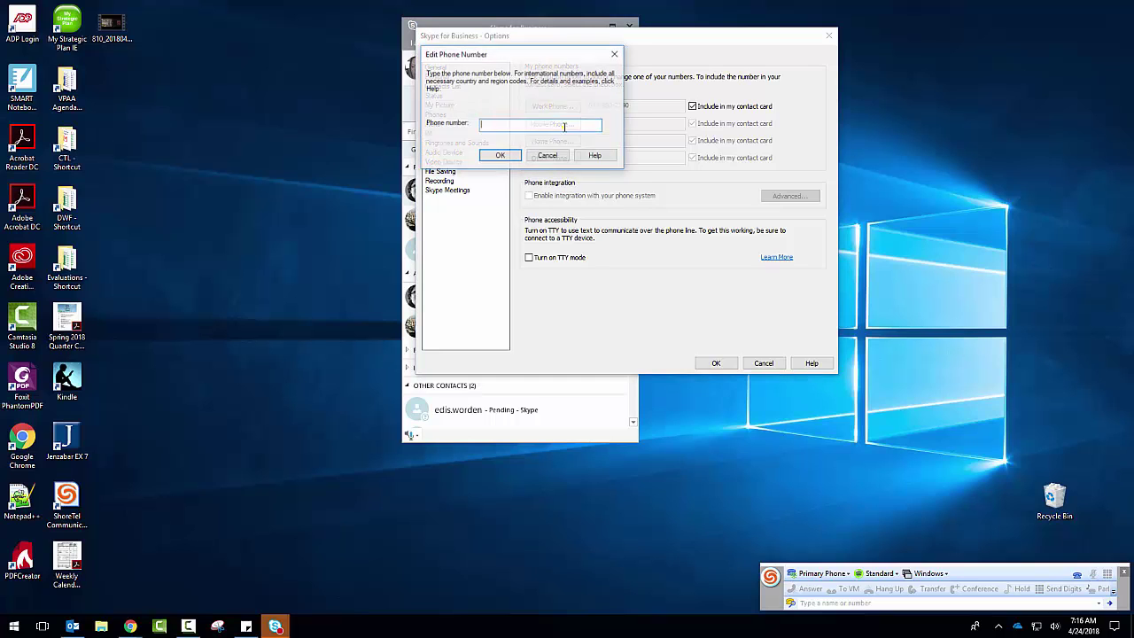
{"action": "key", "text": "Escape"}
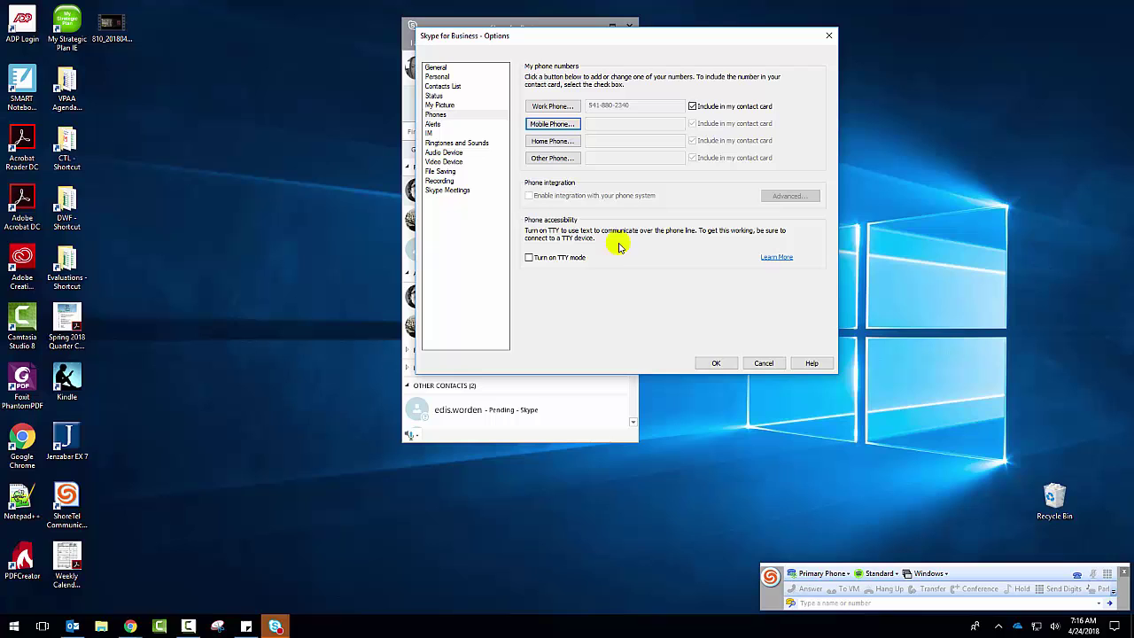
Step: Review the Alerts options, including the available alert positions, and the IM options
{"action": "left_click", "coordinate": [445, 125]}
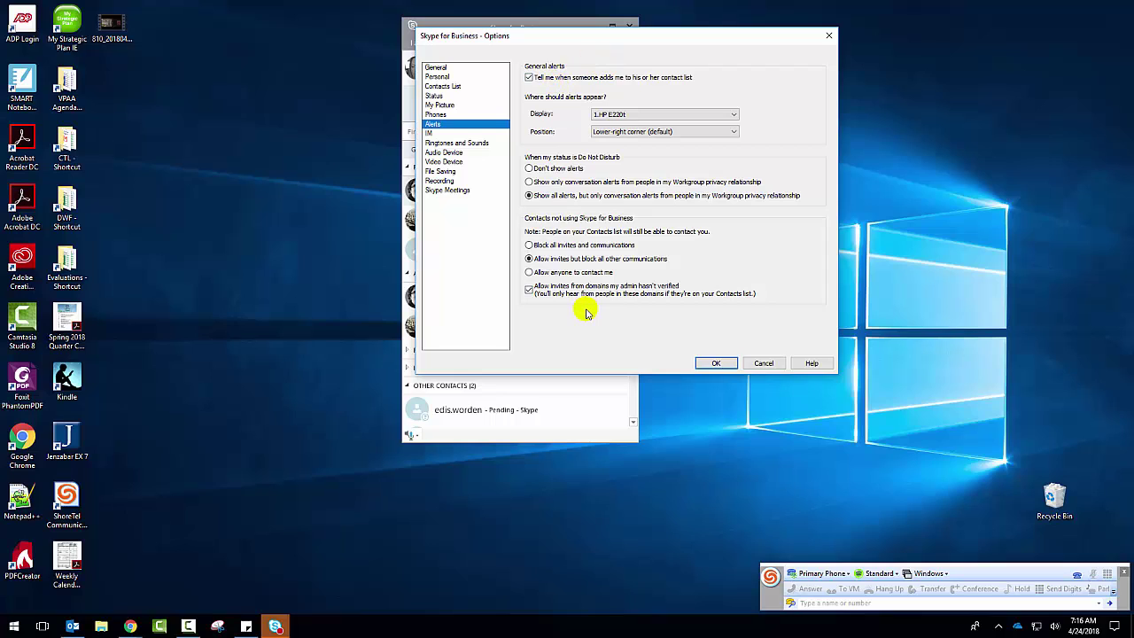
{"action": "left_click", "coordinate": [631, 133]}
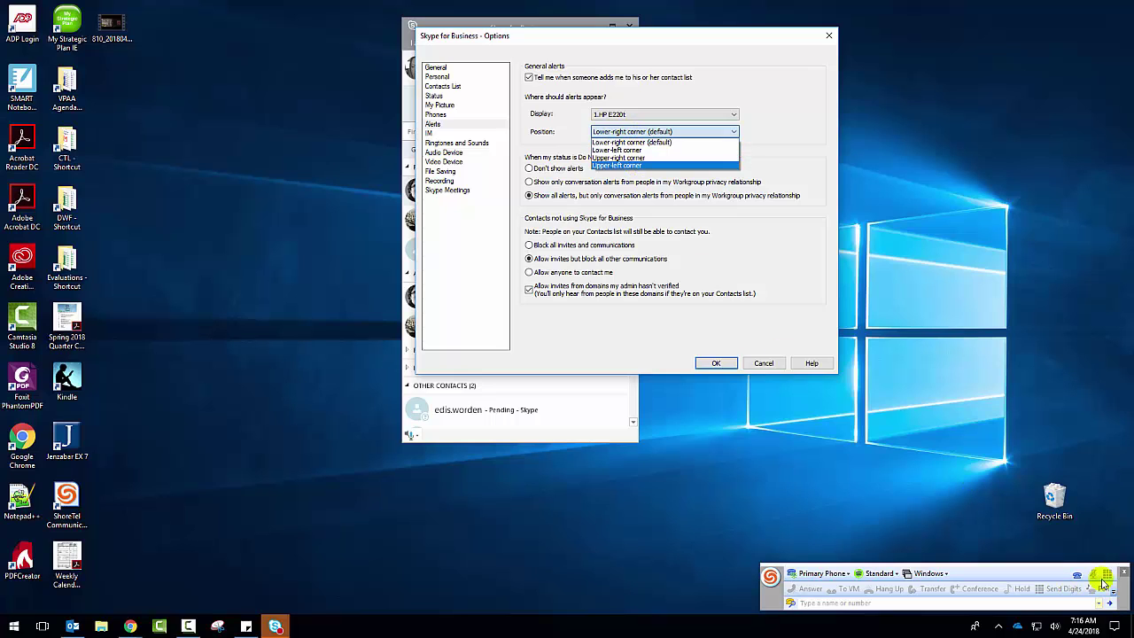
{"action": "left_click", "coordinate": [766, 178]}
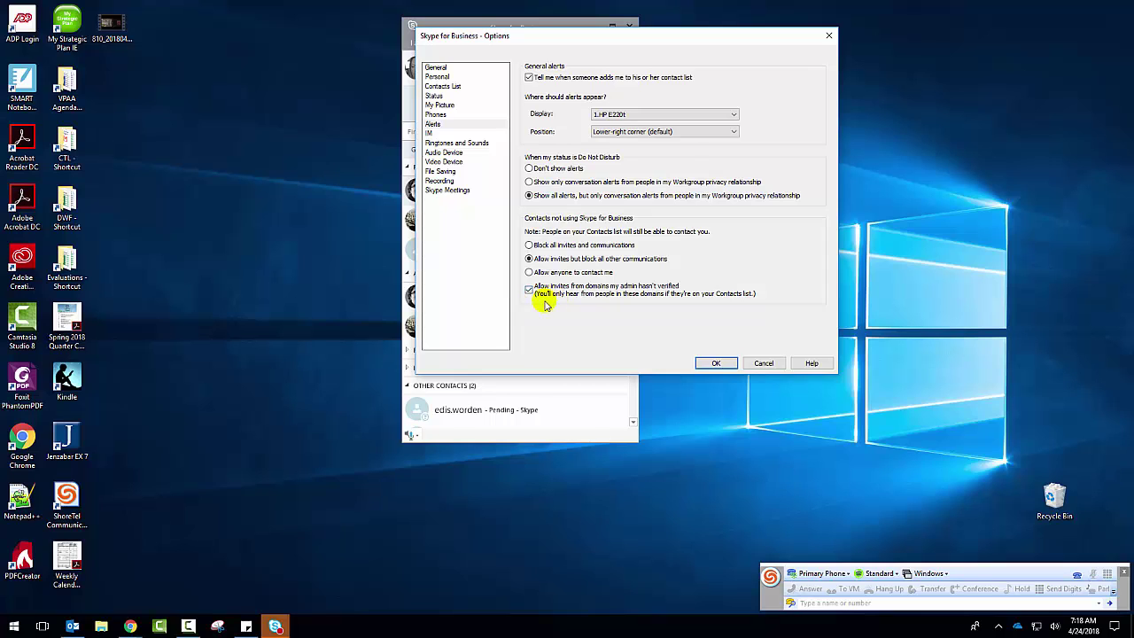
{"action": "left_click", "coordinate": [428, 133]}
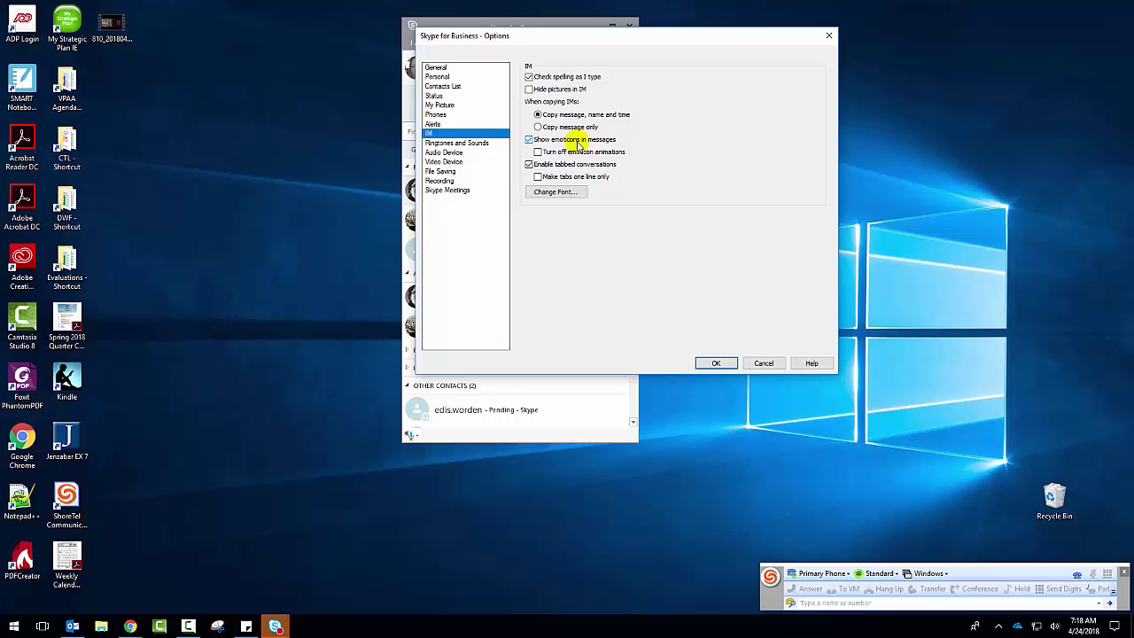
Step: Sample the InMotion ringtone for work number calls and set the ringtone to Duotone in Ringtones and Sounds
{"action": "left_click", "coordinate": [472, 149]}
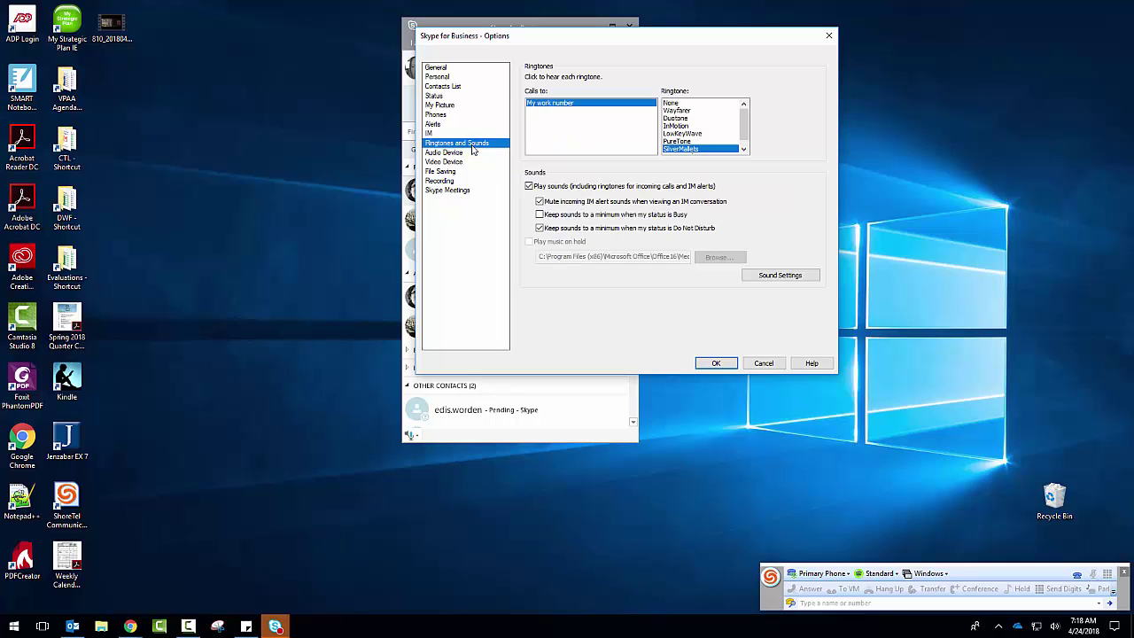
{"action": "left_click", "coordinate": [724, 128]}
{"action": "left_click", "coordinate": [677, 127]}
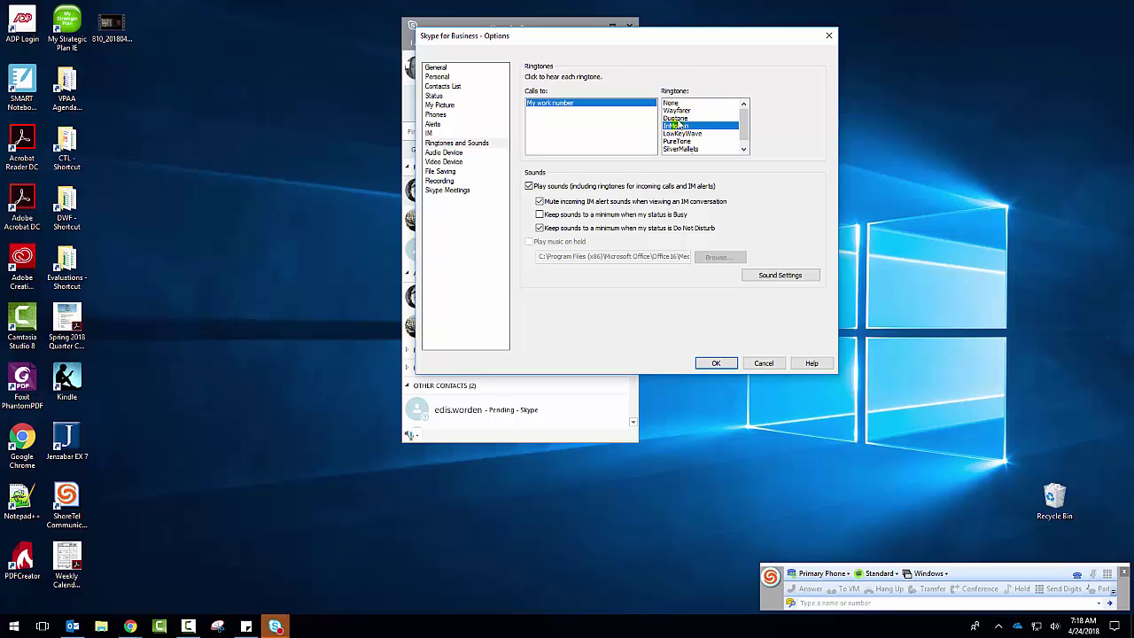
{"action": "left_click", "coordinate": [678, 119]}
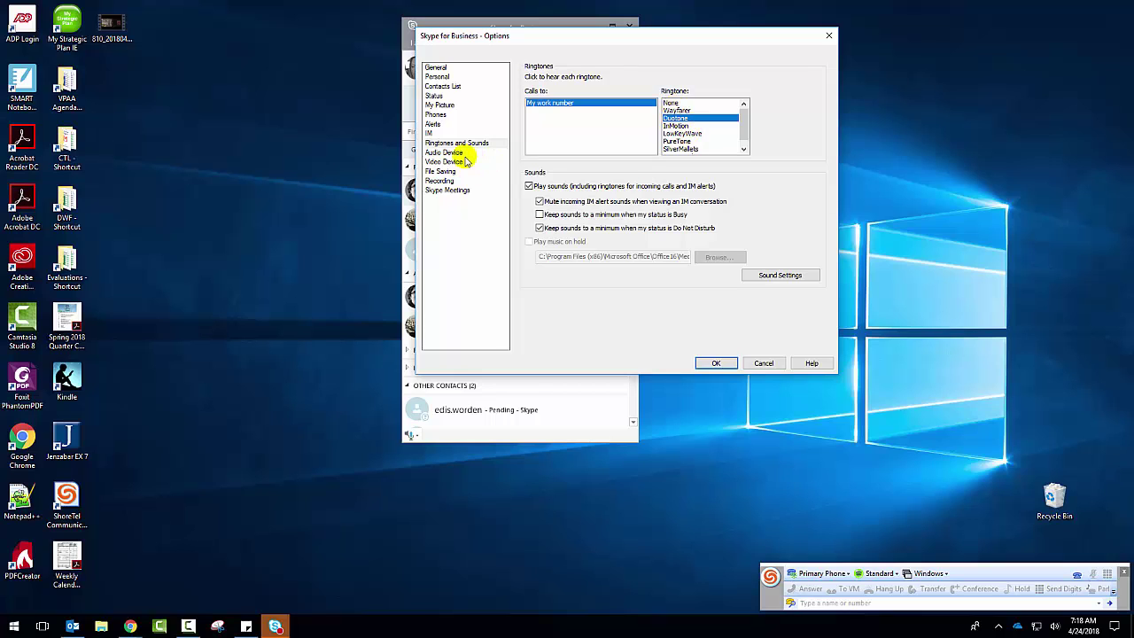
Step: Show the Audio Device options and view the devices available for audio calls
{"action": "left_click", "coordinate": [453, 153]}
{"action": "left_click", "coordinate": [618, 94]}
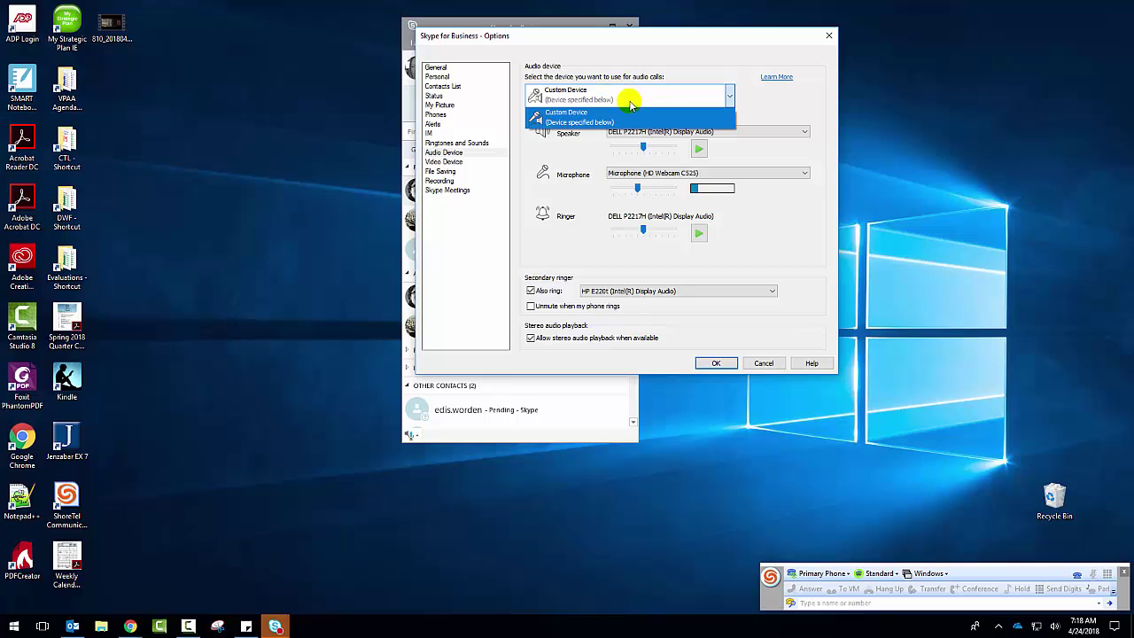
{"action": "left_click", "coordinate": [797, 88]}
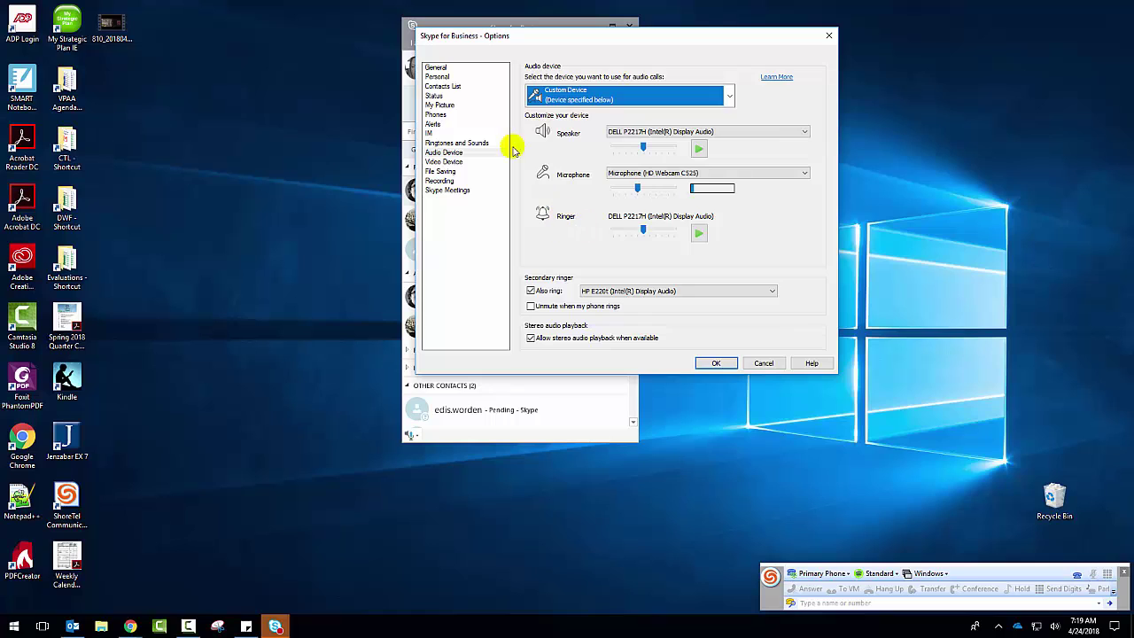
Step: Show the Video Device options and choose Logitech HD Webcam C525 as the camera for video calls
{"action": "left_click", "coordinate": [451, 162]}
{"action": "left_click", "coordinate": [585, 89]}
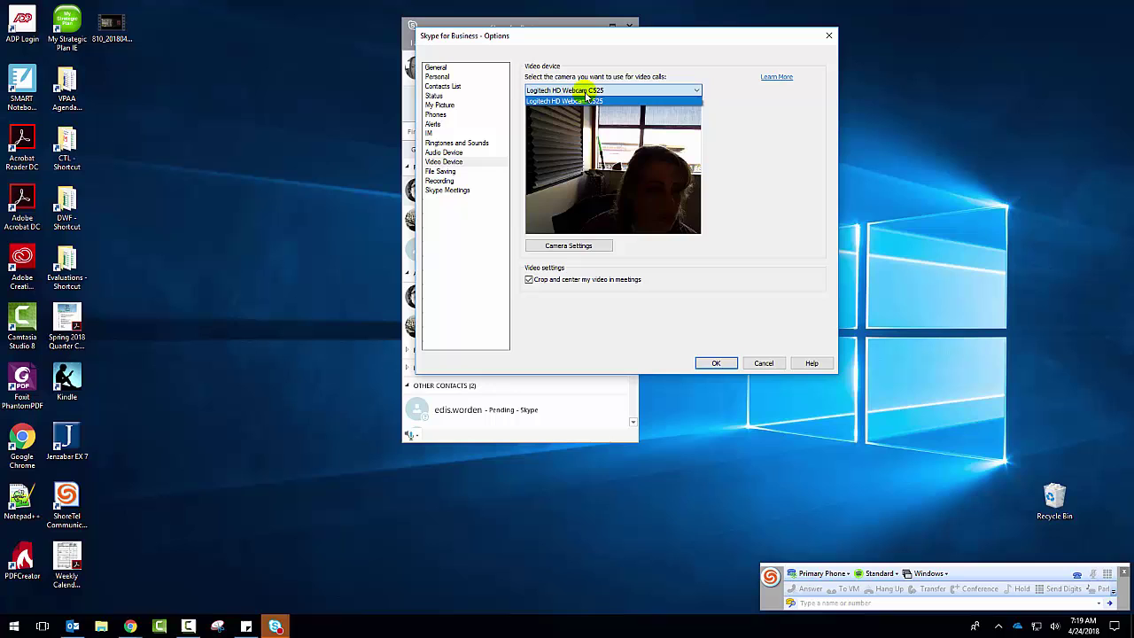
{"action": "left_click", "coordinate": [586, 100]}
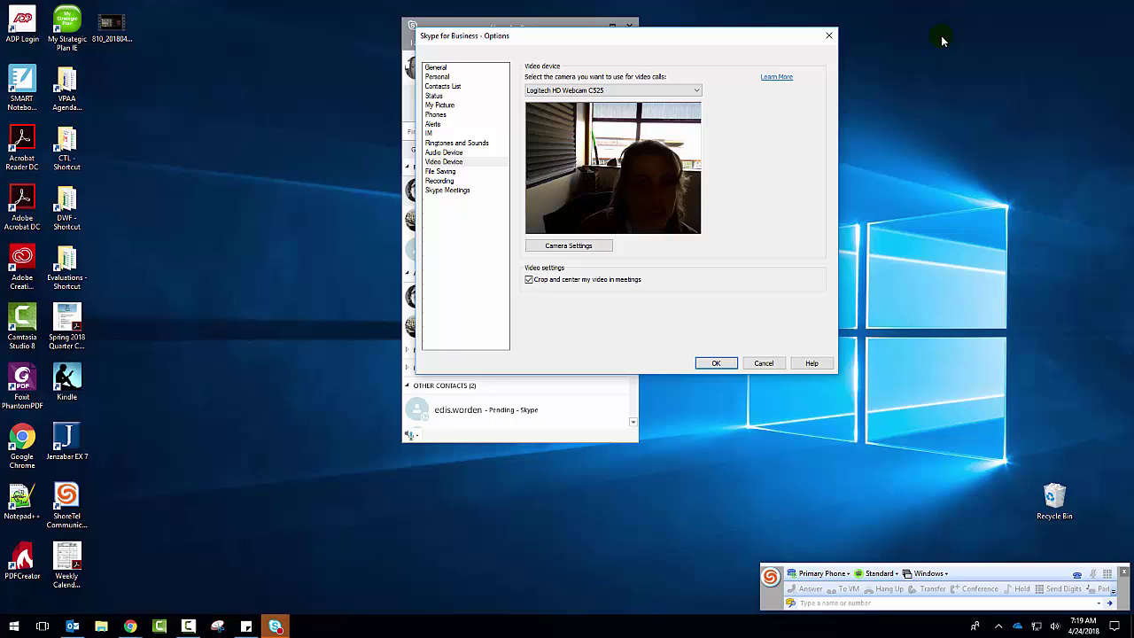
Step: Examine the webcam's control and advanced settings, close them, and review the list of available cameras again
{"action": "left_click", "coordinate": [592, 244]}
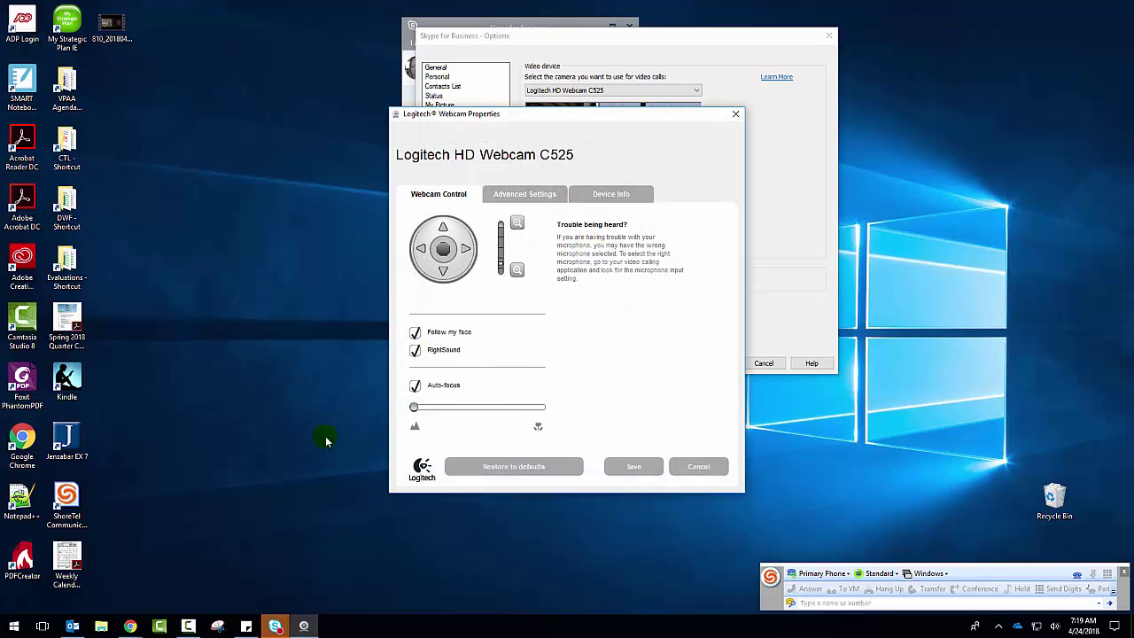
{"action": "left_click", "coordinate": [509, 193]}
{"action": "left_click", "coordinate": [462, 180]}
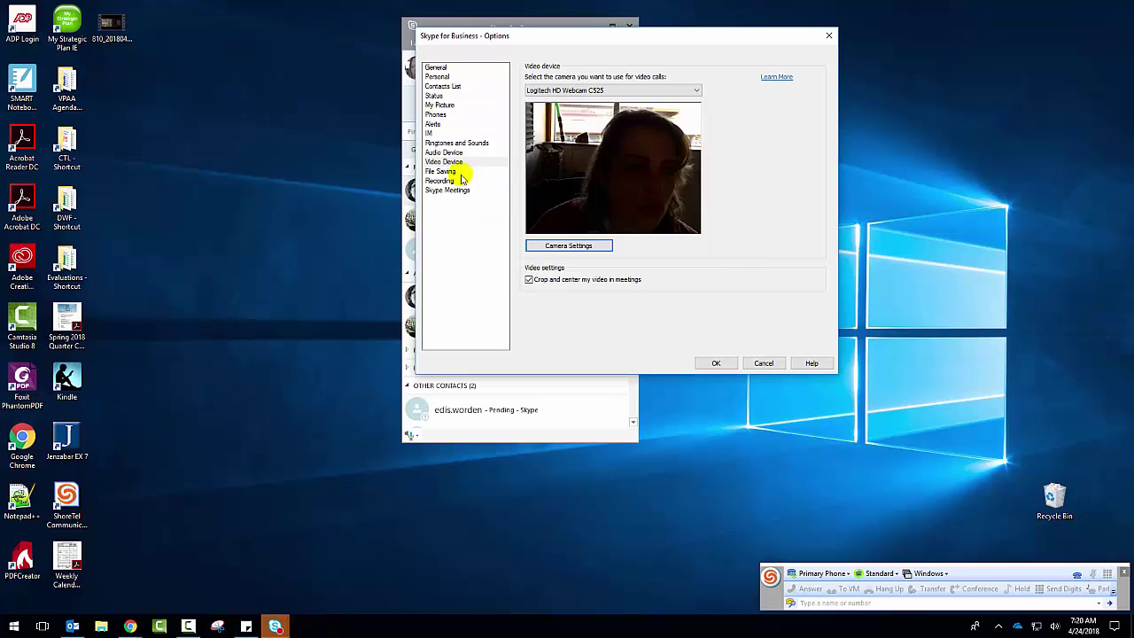
{"action": "left_click", "coordinate": [602, 91]}
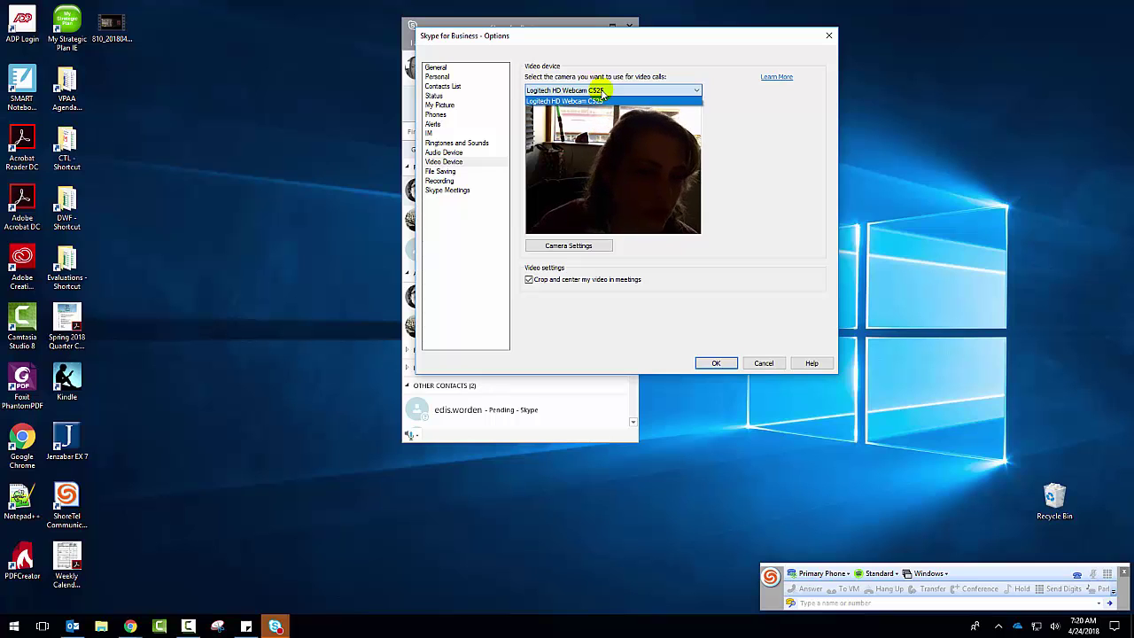
{"action": "left_click", "coordinate": [750, 104]}
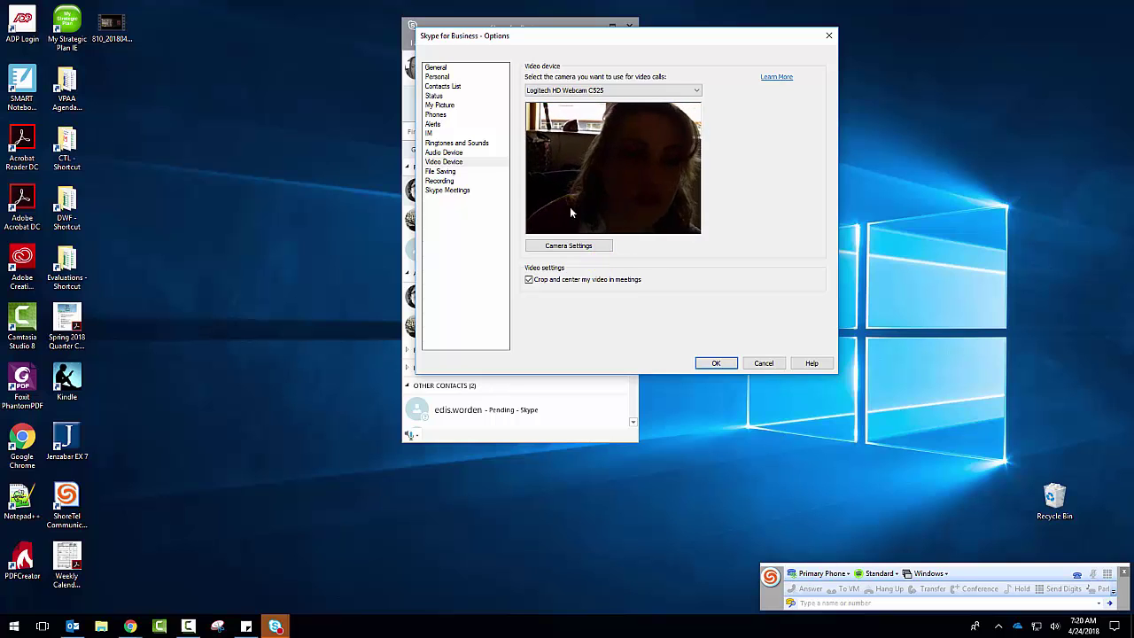
{"action": "left_click", "coordinate": [585, 248]}
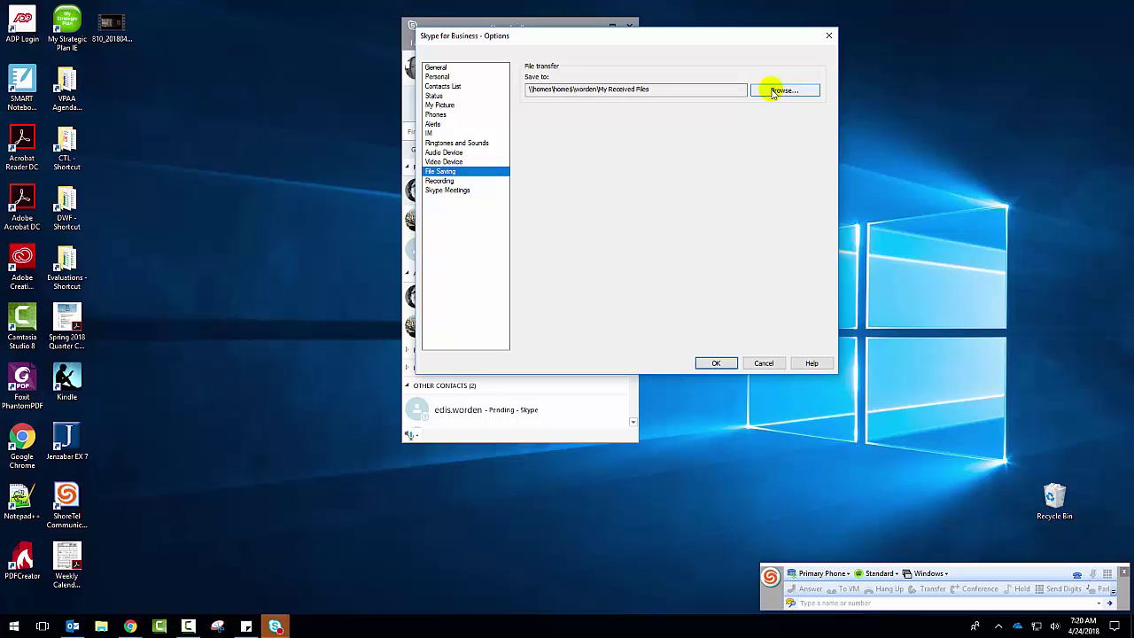
Step: In File Saving, set the save location for received files to the Test folder in OneDrive - Klamath Community College
{"action": "left_click", "coordinate": [776, 91]}
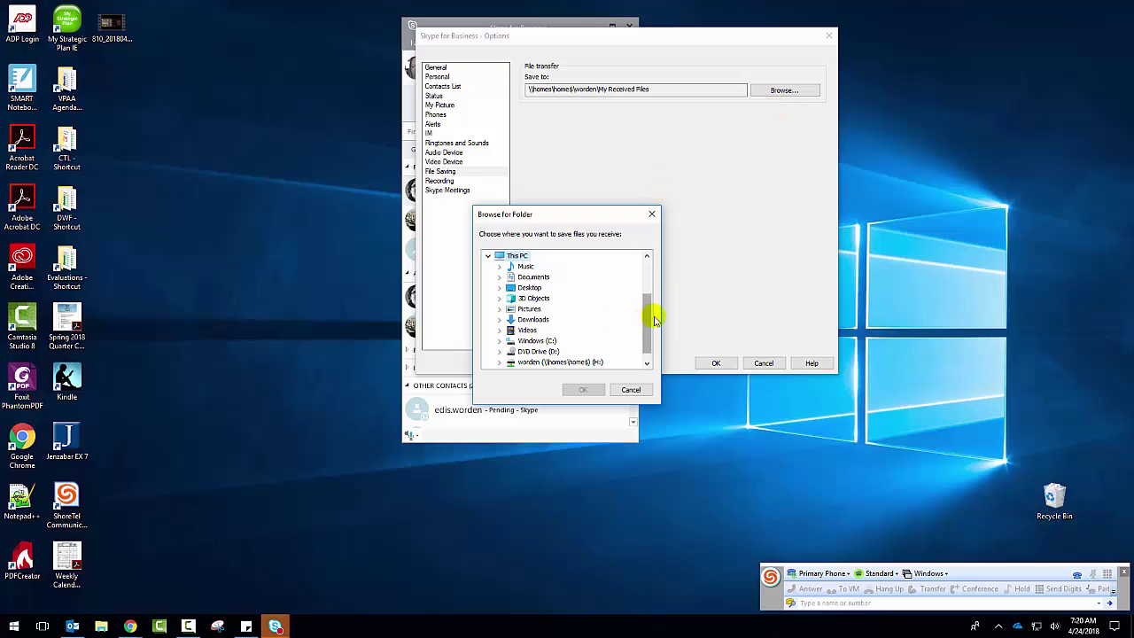
{"action": "scroll", "coordinate": [655, 319], "scroll_direction": "up", "scroll_amount": 3}
{"action": "scroll", "coordinate": [558, 317], "scroll_direction": "down", "scroll_amount": 3}
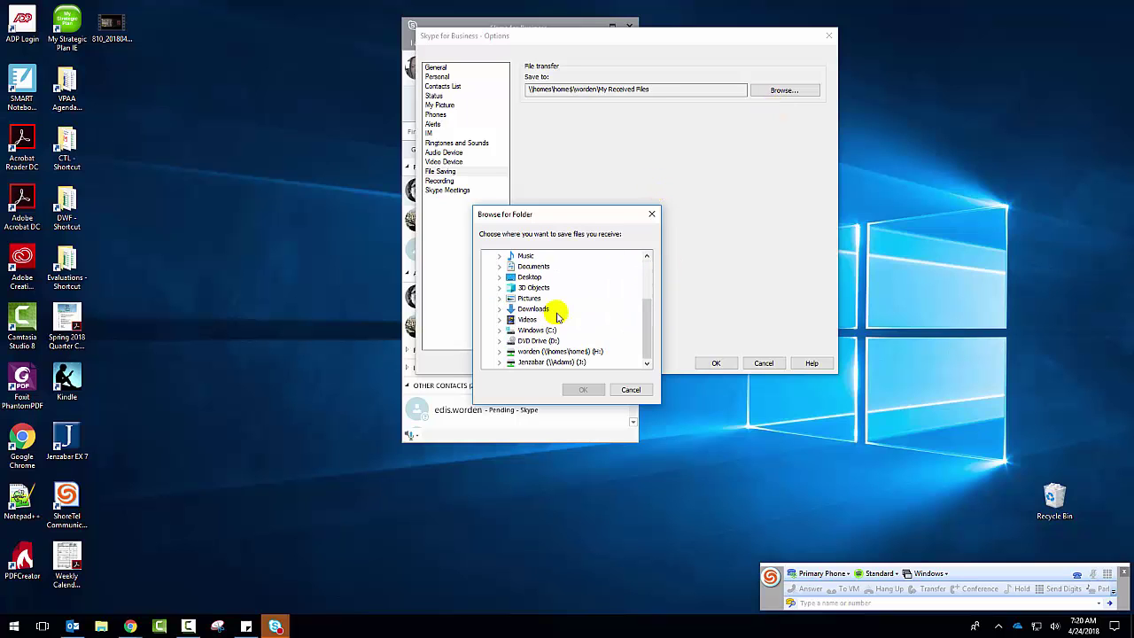
{"action": "scroll", "coordinate": [544, 324], "scroll_direction": "up", "scroll_amount": 3}
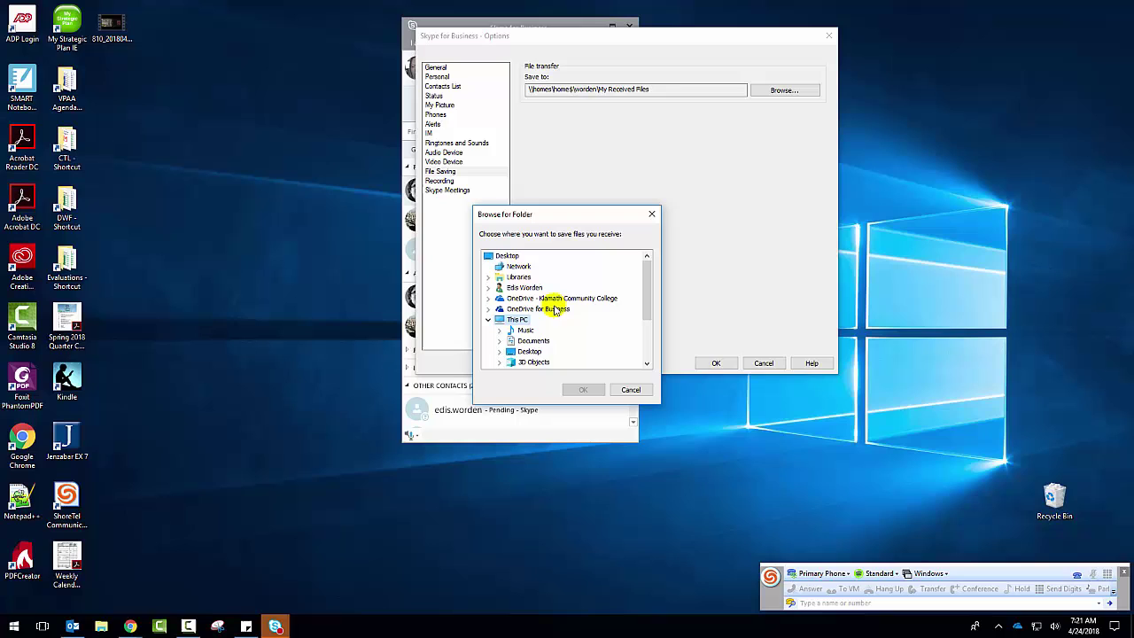
{"action": "double_click", "coordinate": [560, 299]}
{"action": "scroll", "coordinate": [567, 298], "scroll_direction": "up", "scroll_amount": 5}
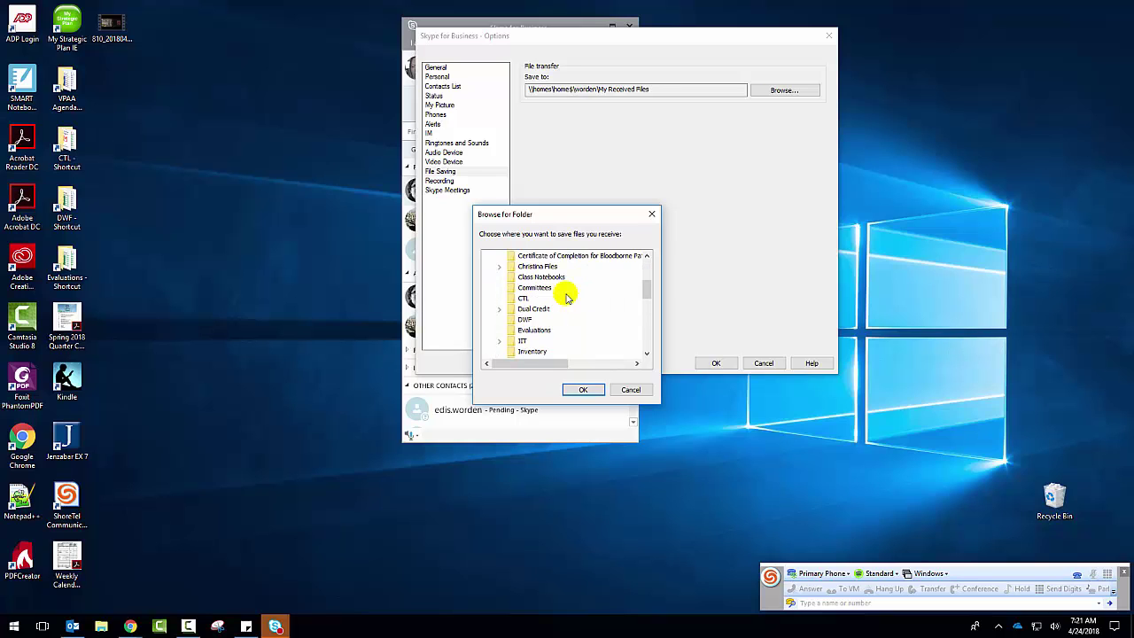
{"action": "scroll", "coordinate": [567, 298], "scroll_direction": "down", "scroll_amount": 5}
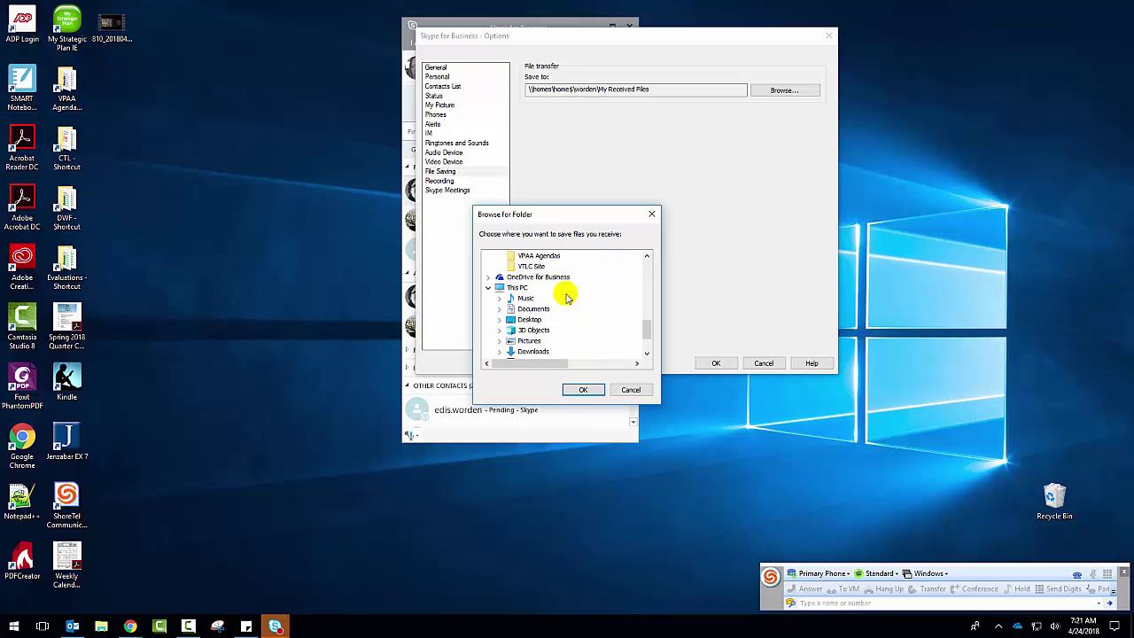
{"action": "scroll", "coordinate": [566, 298], "scroll_direction": "up", "scroll_amount": 2}
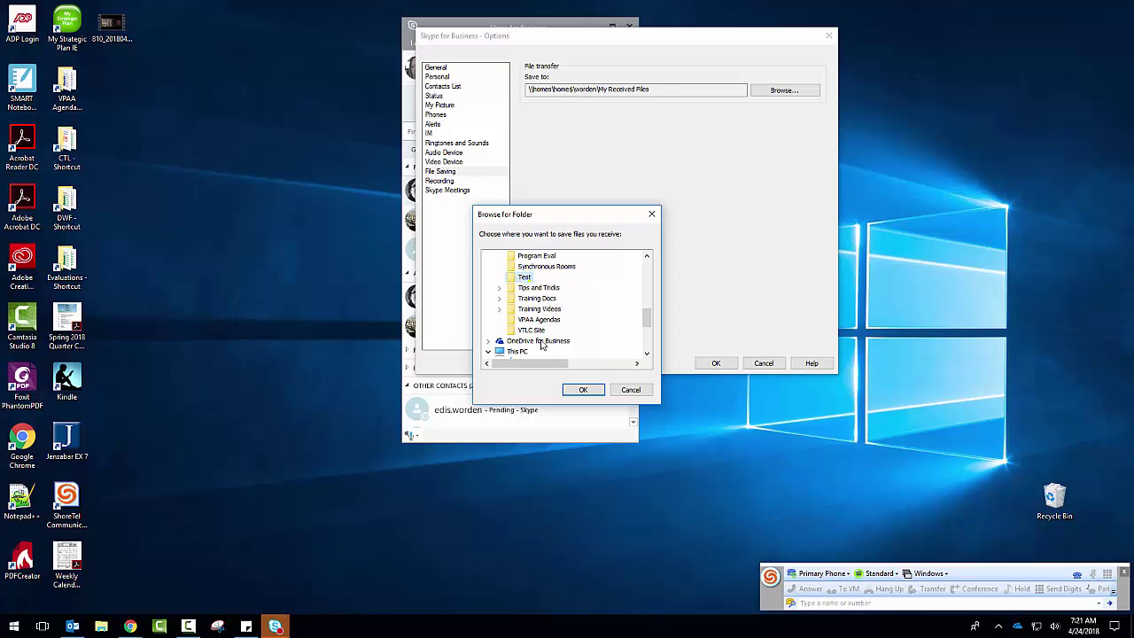
{"action": "left_click", "coordinate": [580, 390]}
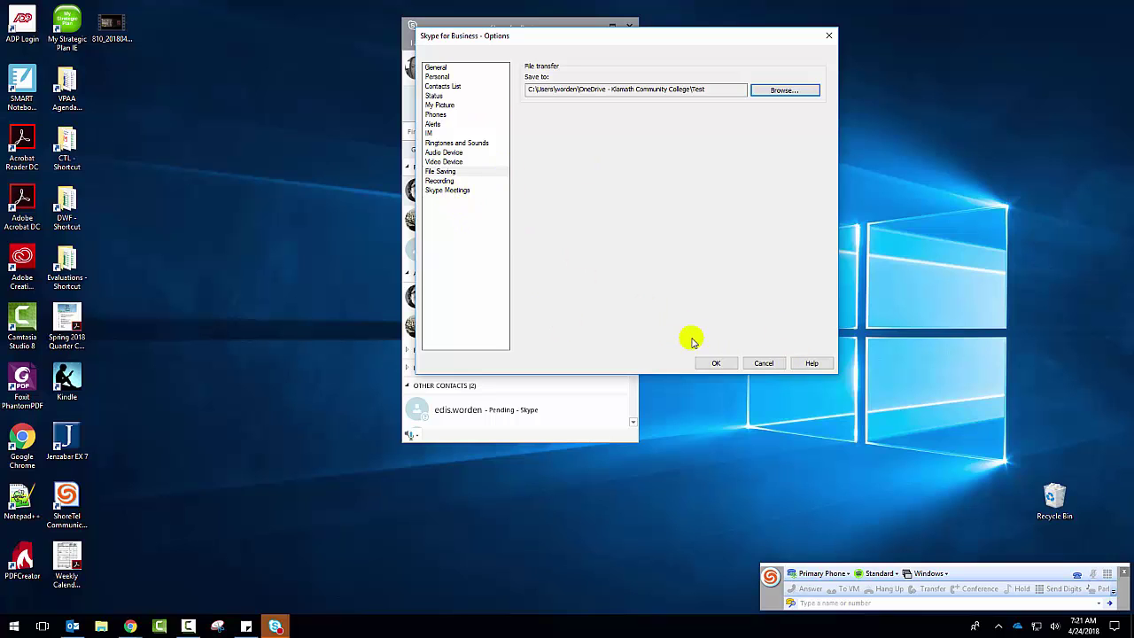
Step: In the Recording options, set the save location for recordings to the Test folder in OneDrive - Klamath Community College
{"action": "left_click", "coordinate": [450, 182]}
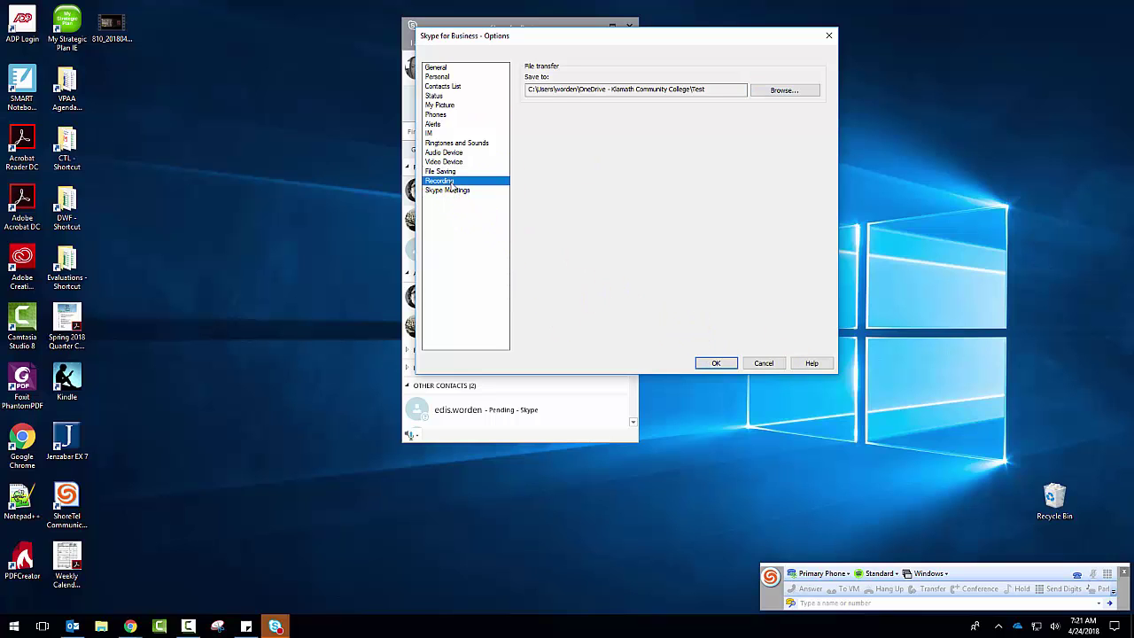
{"action": "left_click", "coordinate": [783, 91]}
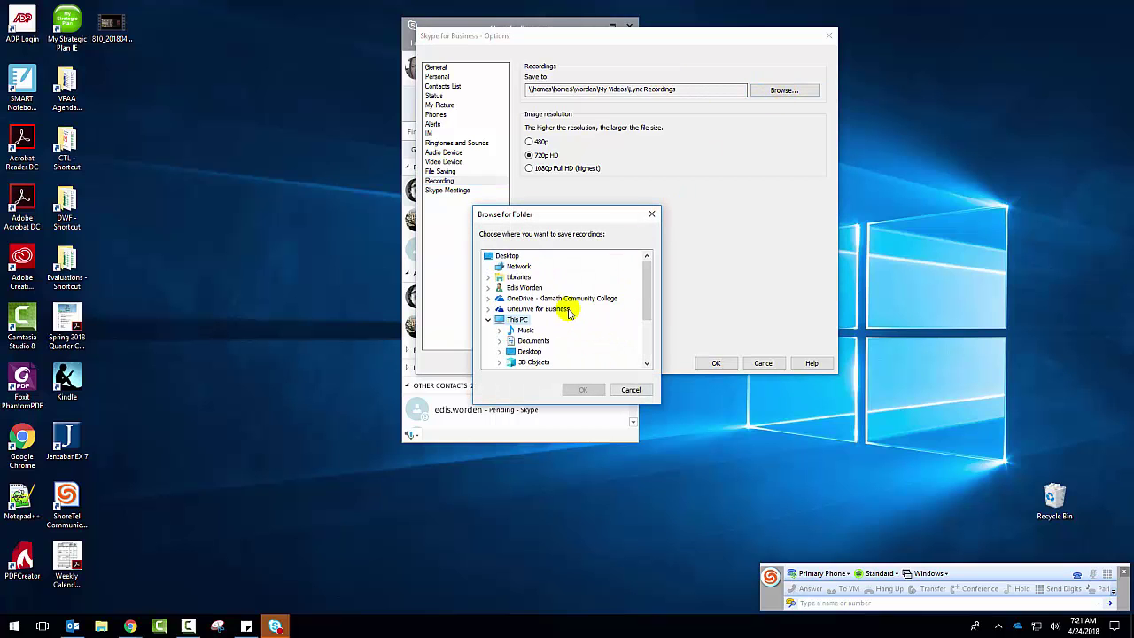
{"action": "left_click", "coordinate": [487, 298]}
{"action": "scroll", "coordinate": [514, 308], "scroll_direction": "down", "scroll_amount": 7}
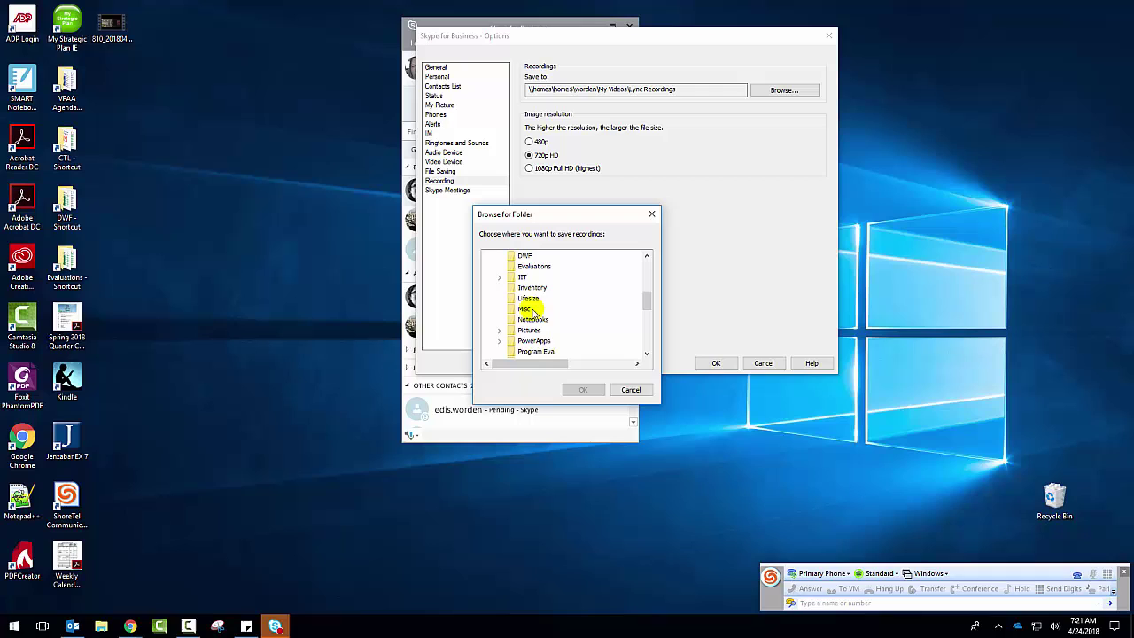
{"action": "left_click", "coordinate": [528, 309]}
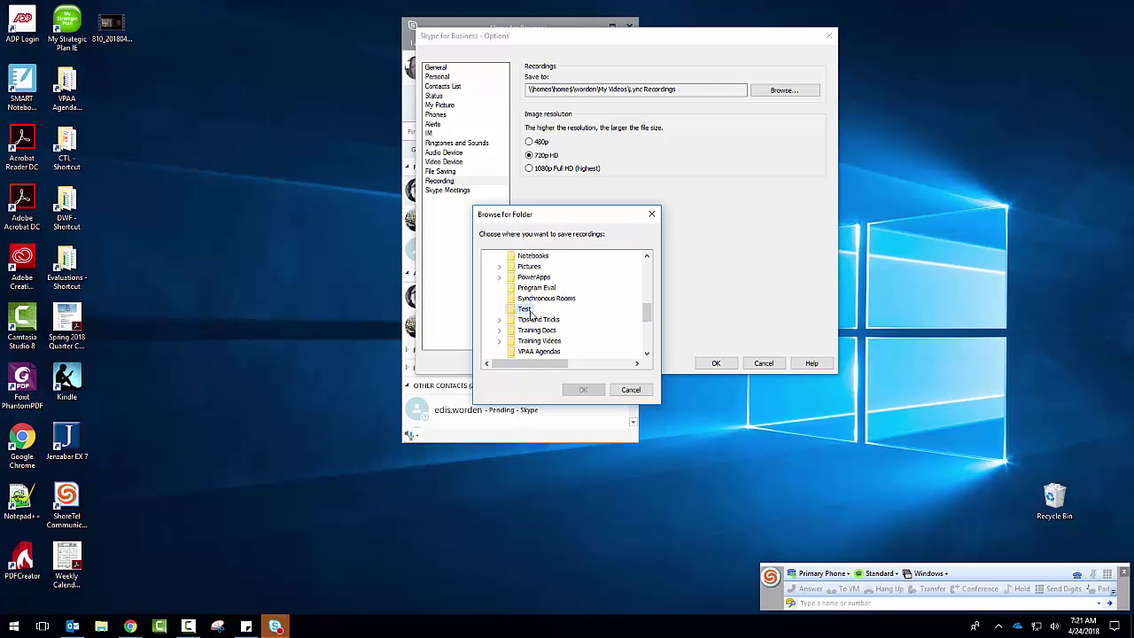
{"action": "left_click", "coordinate": [584, 389]}
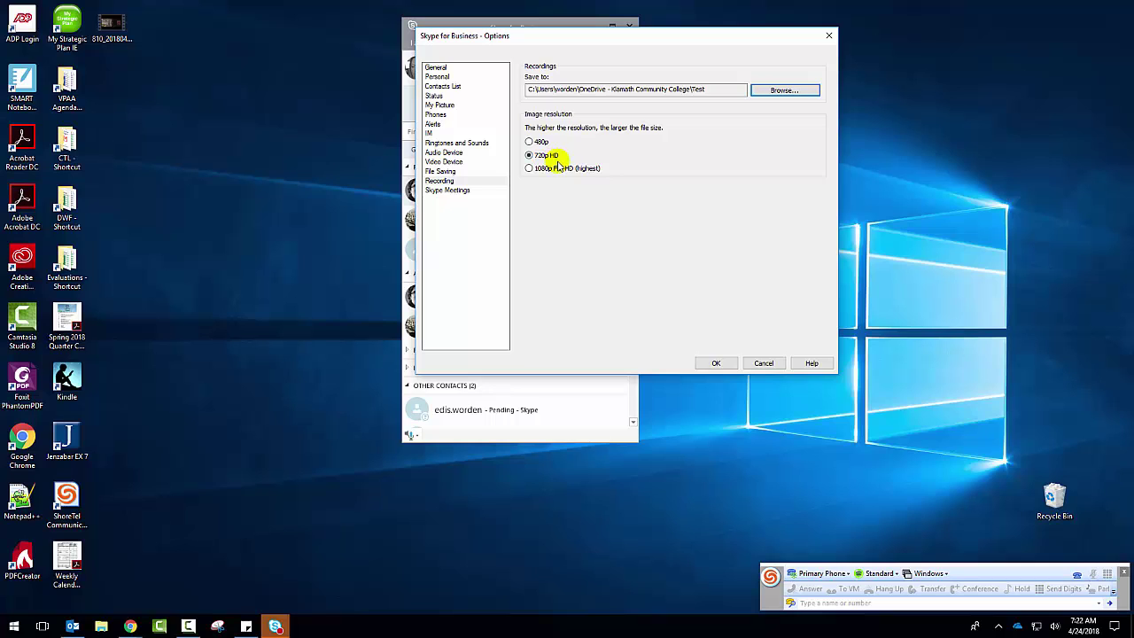
Step: Review the Skype Meetings options, including the choices for joining meeting audio, and save all the option changes
{"action": "left_click", "coordinate": [463, 191]}
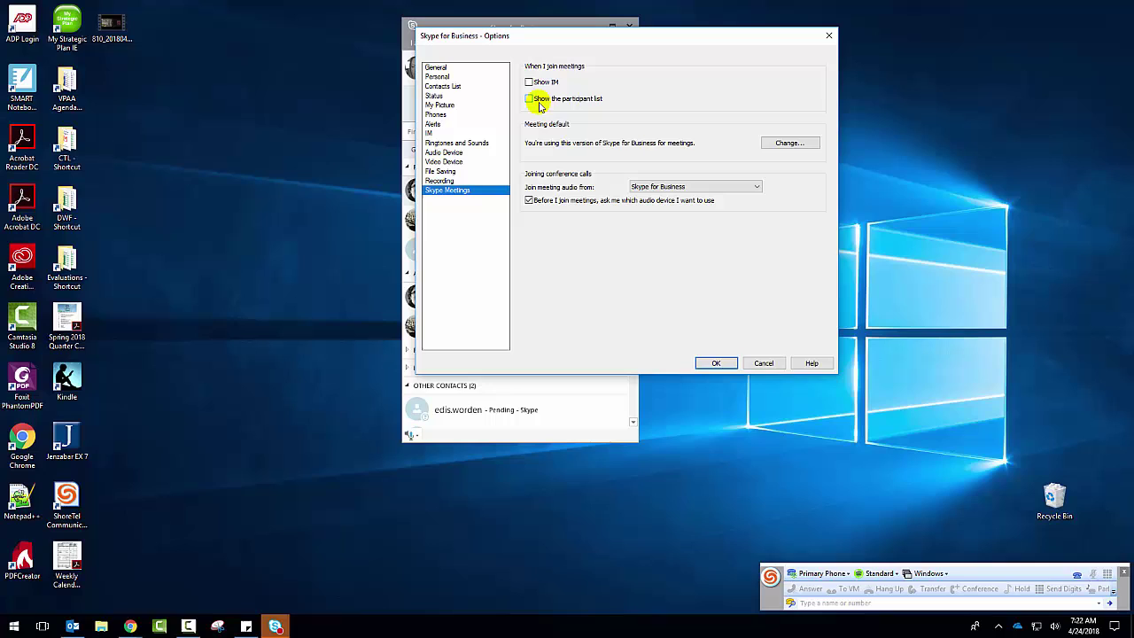
{"action": "left_click", "coordinate": [647, 186]}
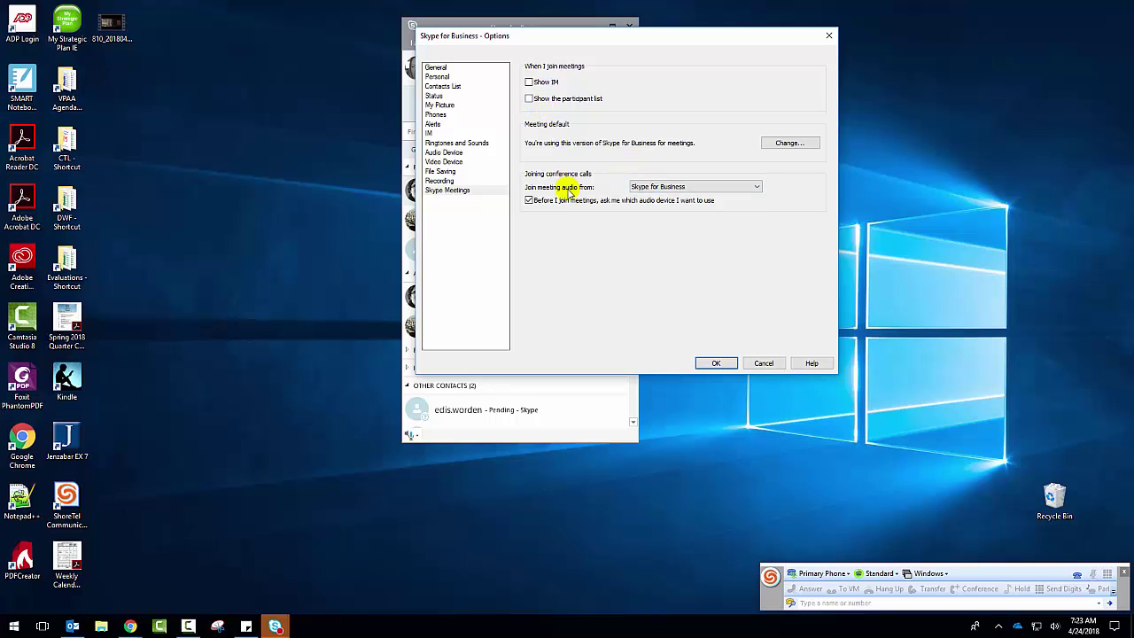
{"action": "left_click", "coordinate": [716, 187]}
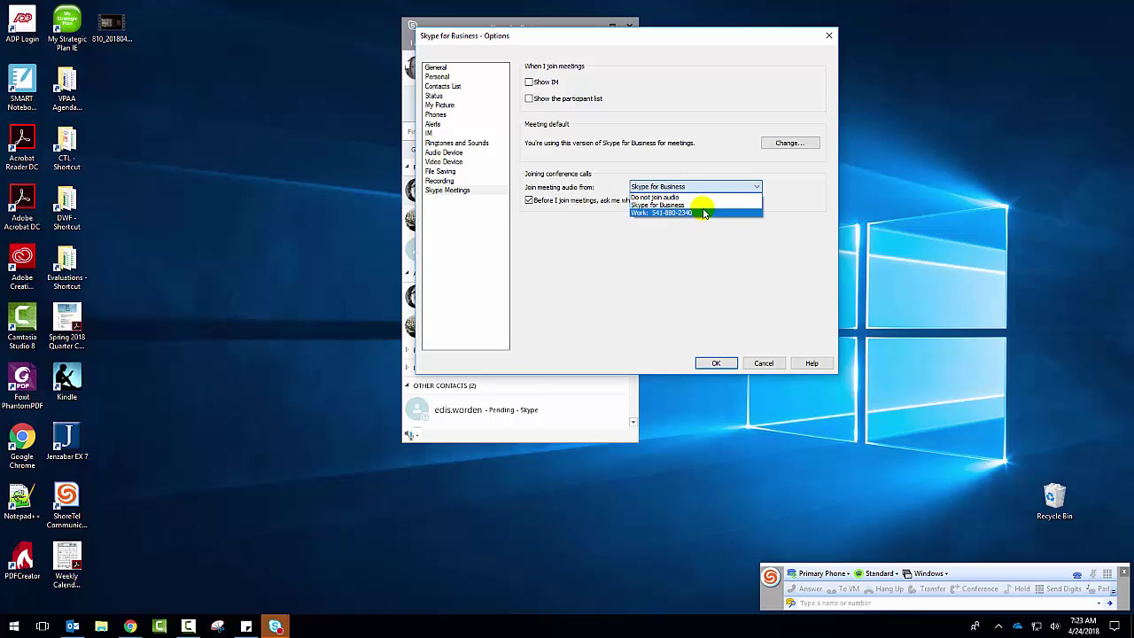
{"action": "left_click", "coordinate": [534, 210]}
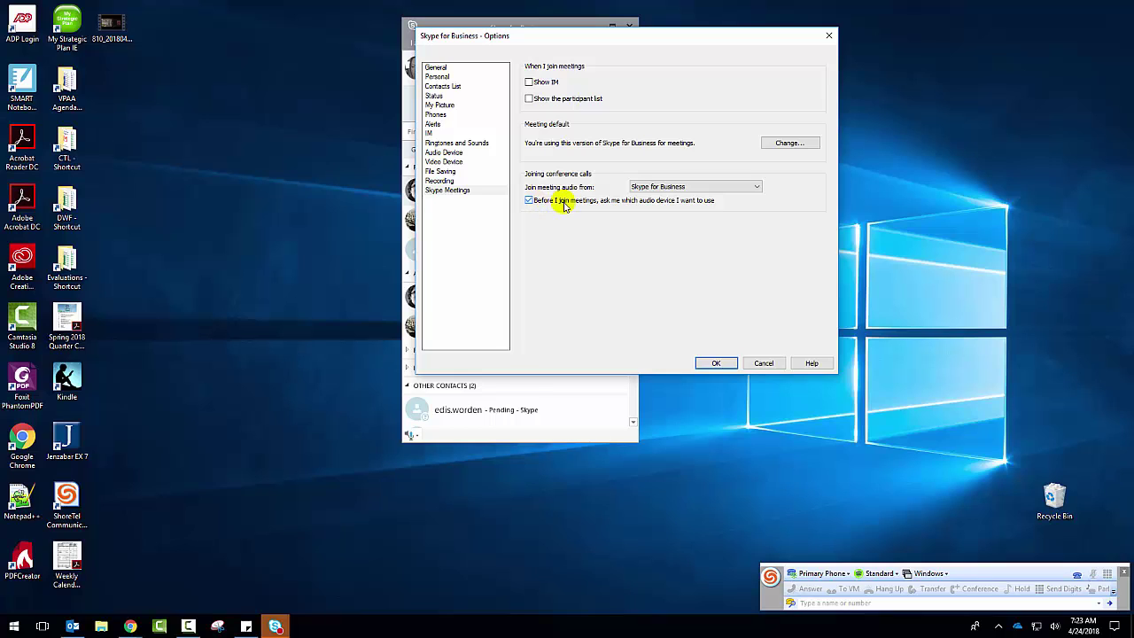
{"action": "left_click", "coordinate": [563, 203]}
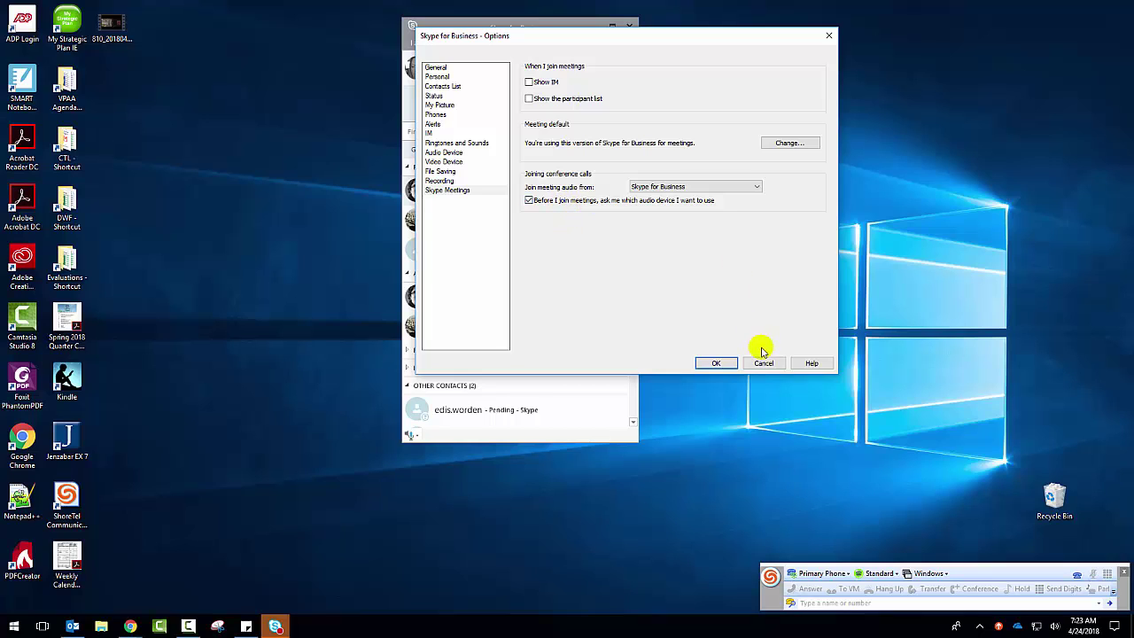
{"action": "left_click", "coordinate": [715, 363]}
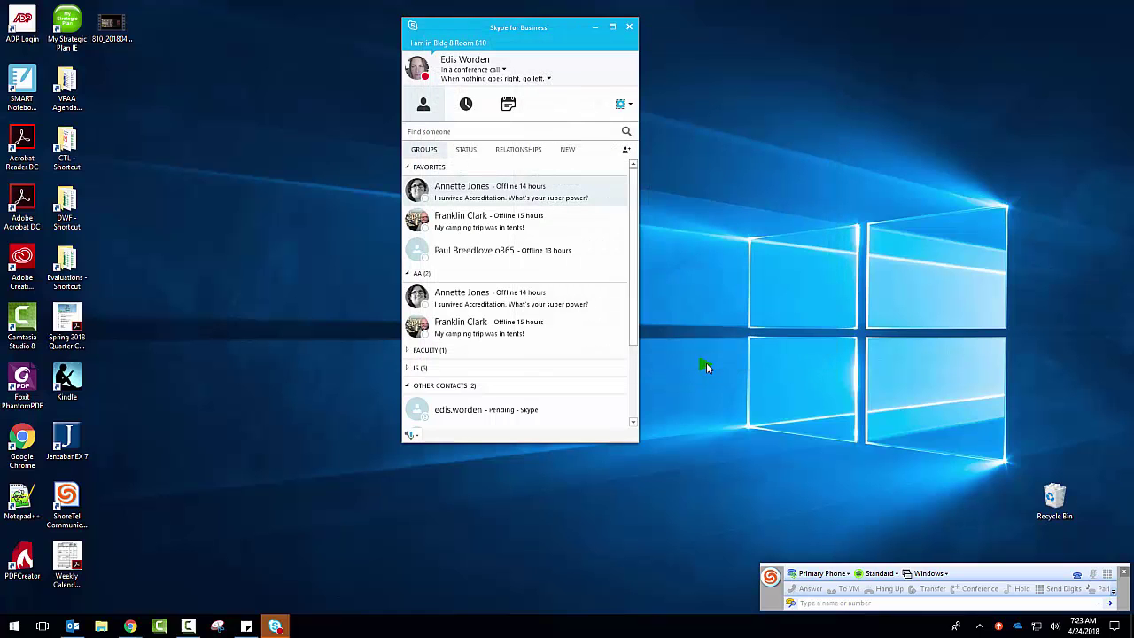